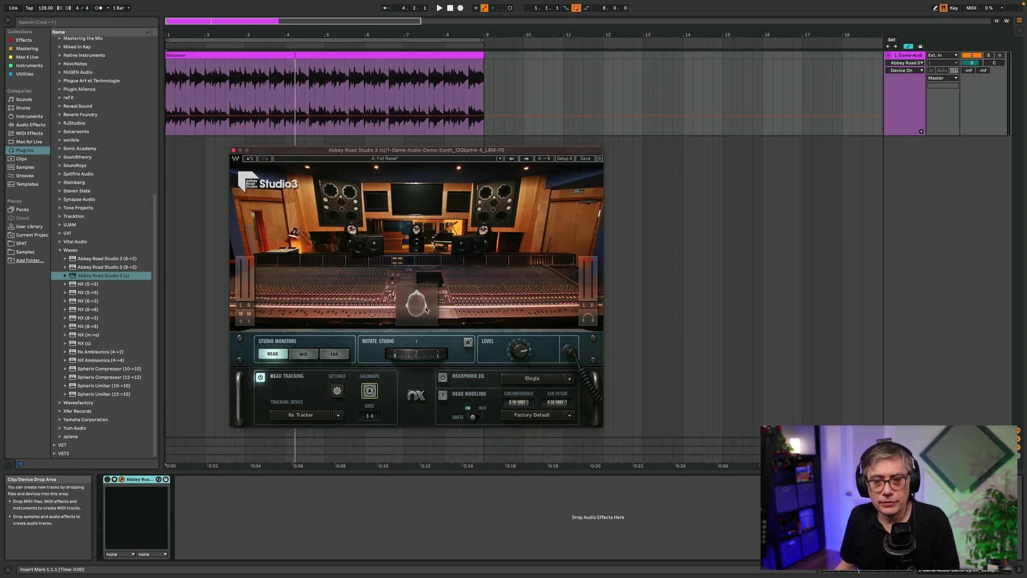
# - Play back the mixdown, check the Nx Tracker's connection in WavesHeadTracker, and return to Live
pyautogui.press('space')
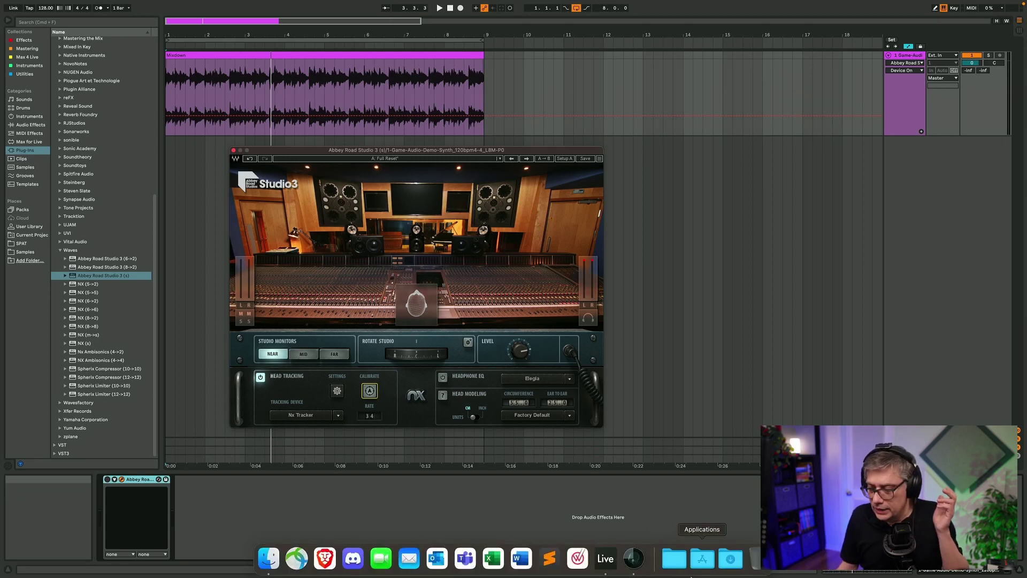
pyautogui.click(633, 558)
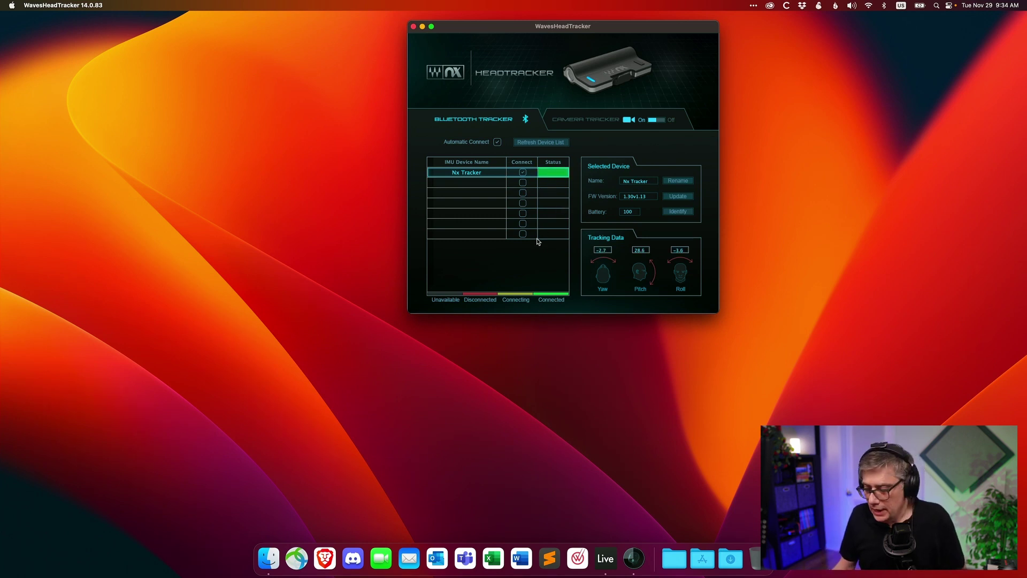
pyautogui.click(606, 558)
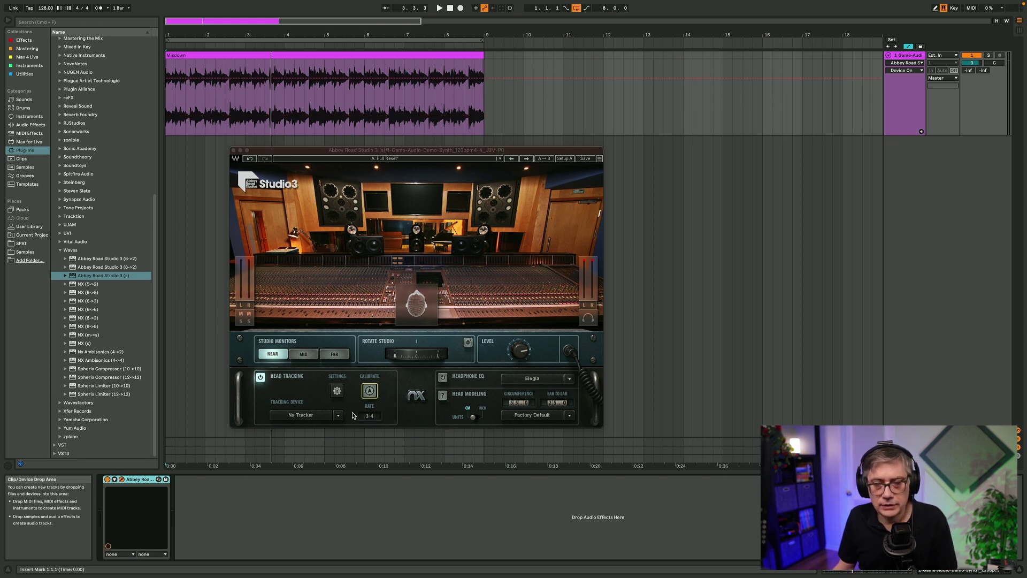
# - Play the mixdown and toggle the head-tracking calibration in Abbey Road Studio 3
pyautogui.press('space')
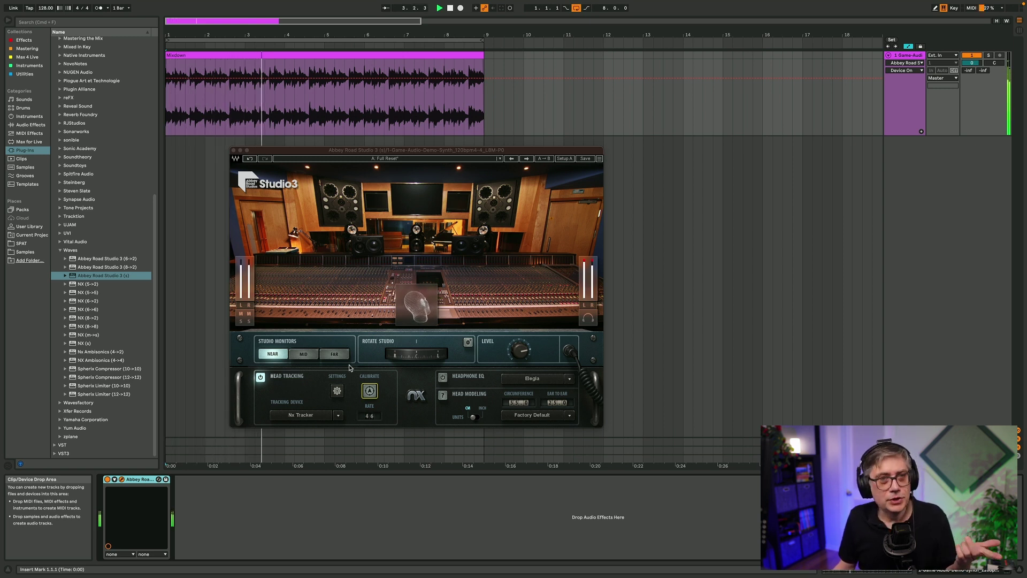
pyautogui.click(369, 392)
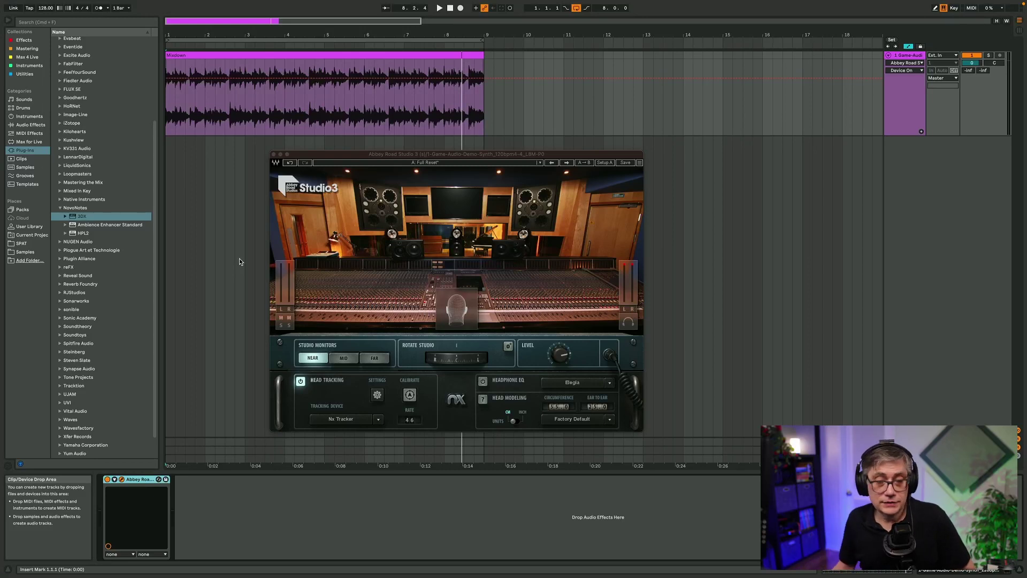
# - Insert the NovoNotes 3DX plug-in ahead of Abbey Road Studio 3 in the track's device chain
pyautogui.click(84, 218)
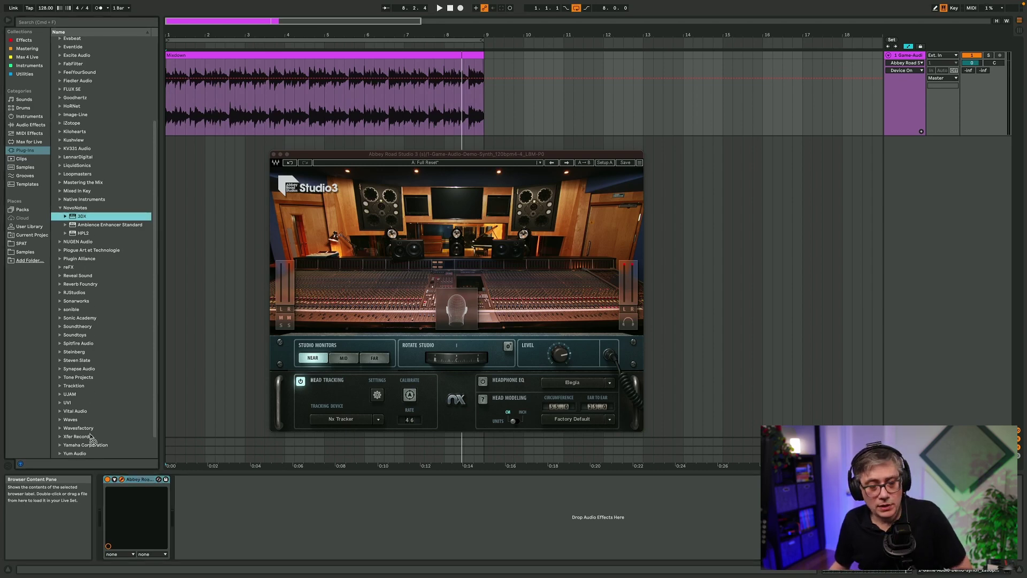
pyautogui.moveTo(96, 508); pyautogui.dragTo(102, 507)
pyautogui.press('Return')
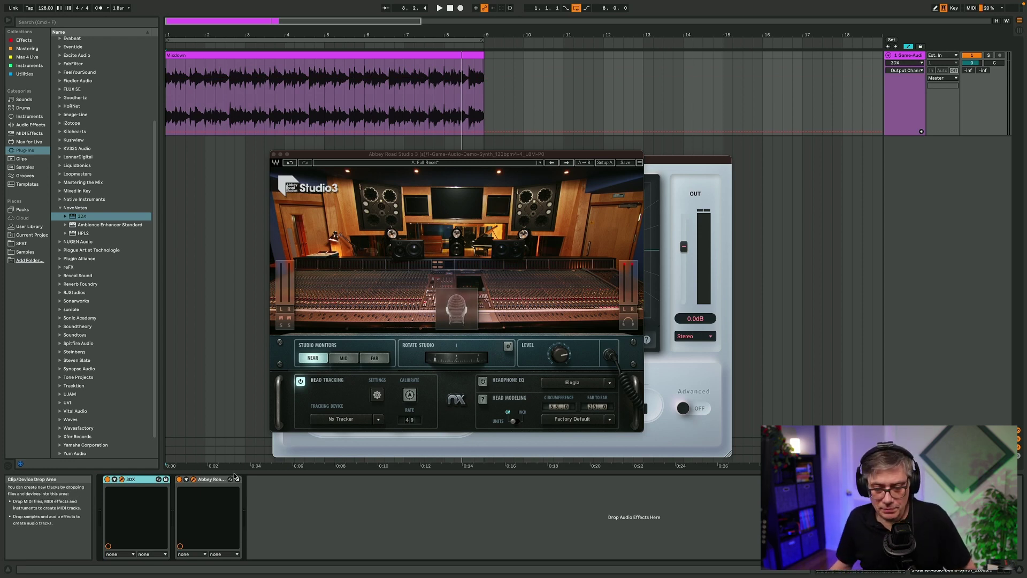
# - Delete the Abbey Road Studio 3 device from the track and quit WavesHeadTracker
pyautogui.rightClick(216, 482)
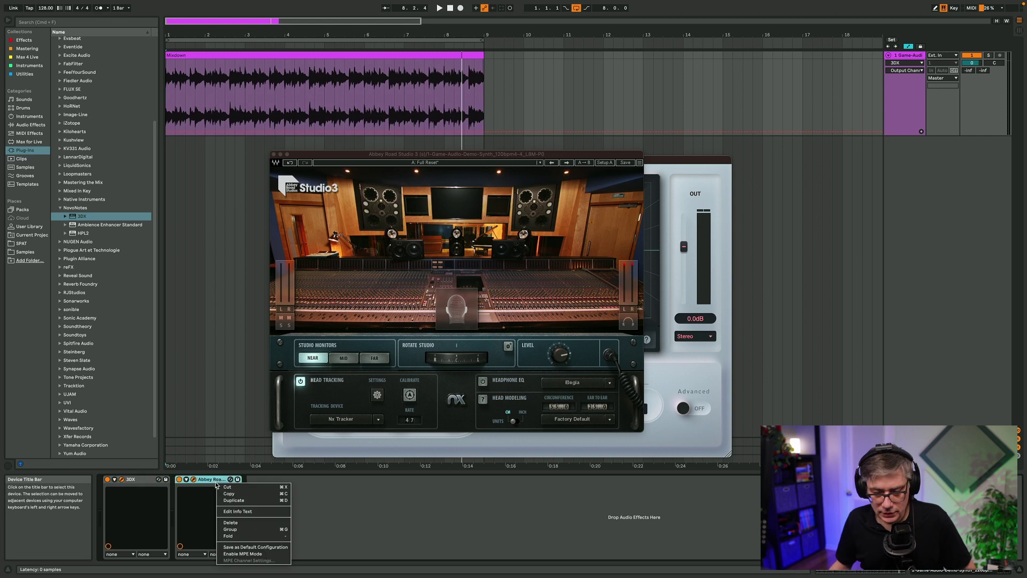
pyautogui.click(234, 522)
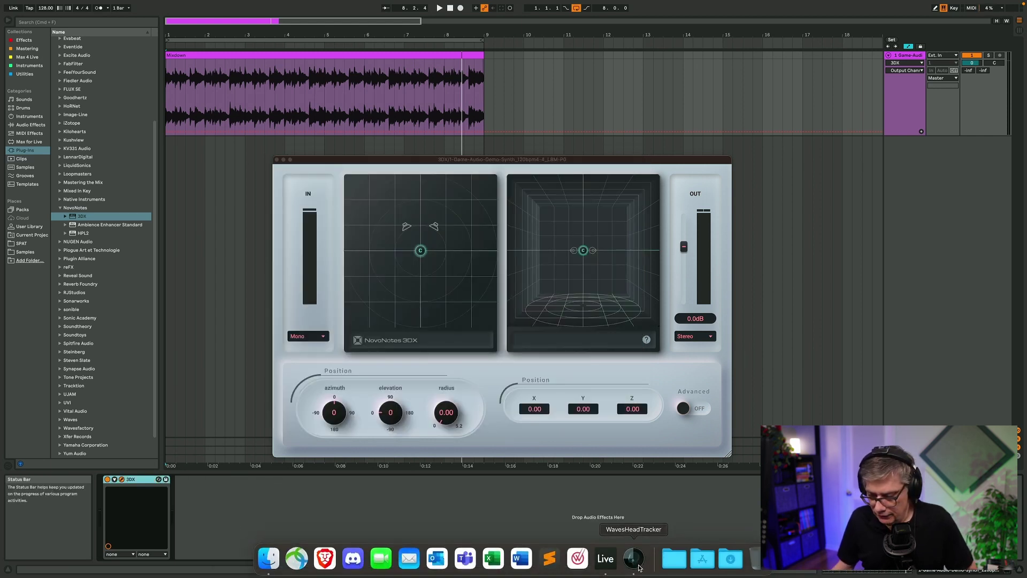
pyautogui.rightClick(637, 566)
pyautogui.click(740, 499)
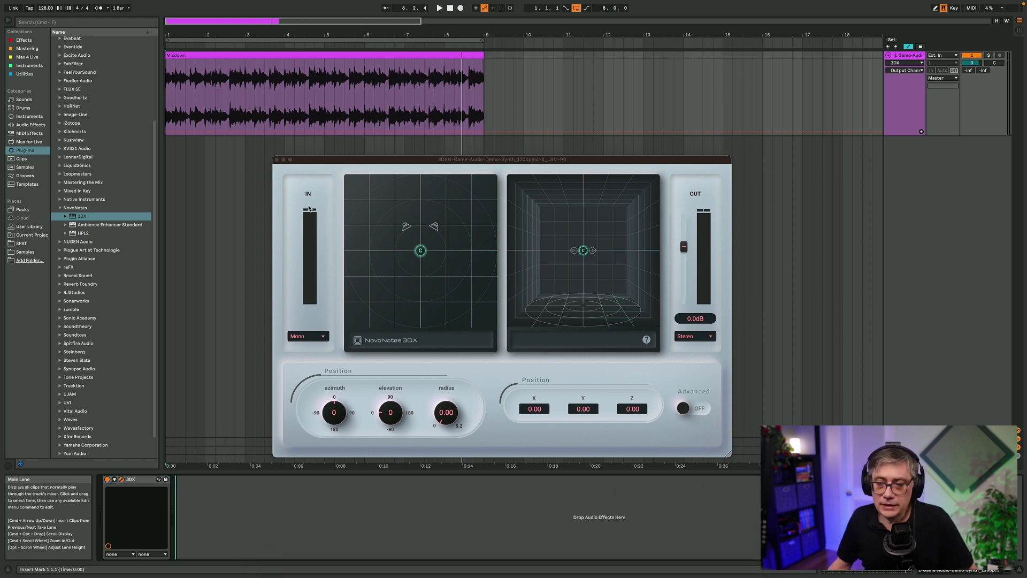
# - Reposition the 3DX window, set its input format to Stereo and keep the output format at Stereo
pyautogui.moveTo(365, 161); pyautogui.dragTo(284, 146)
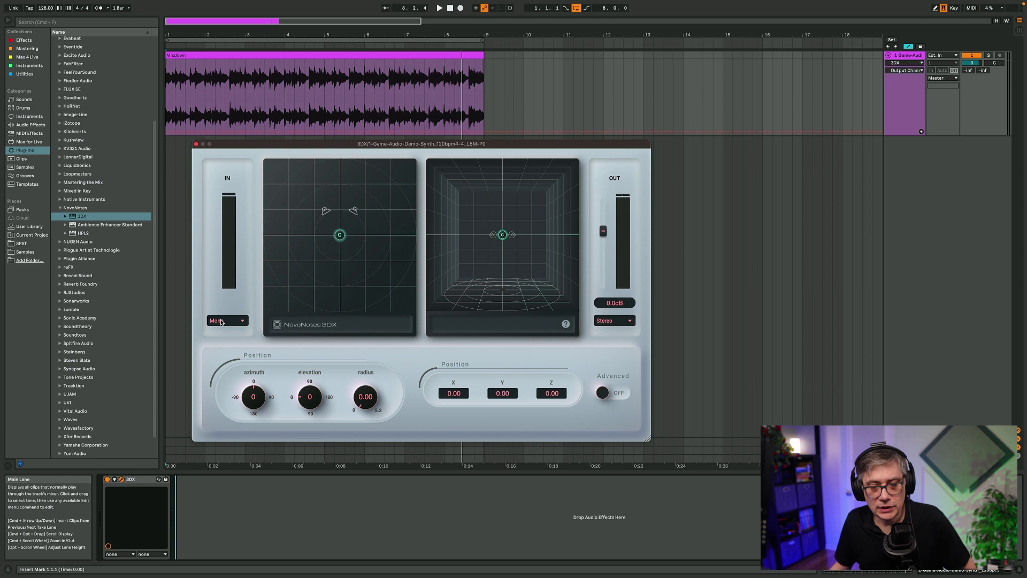
pyautogui.click(240, 324)
pyautogui.click(235, 341)
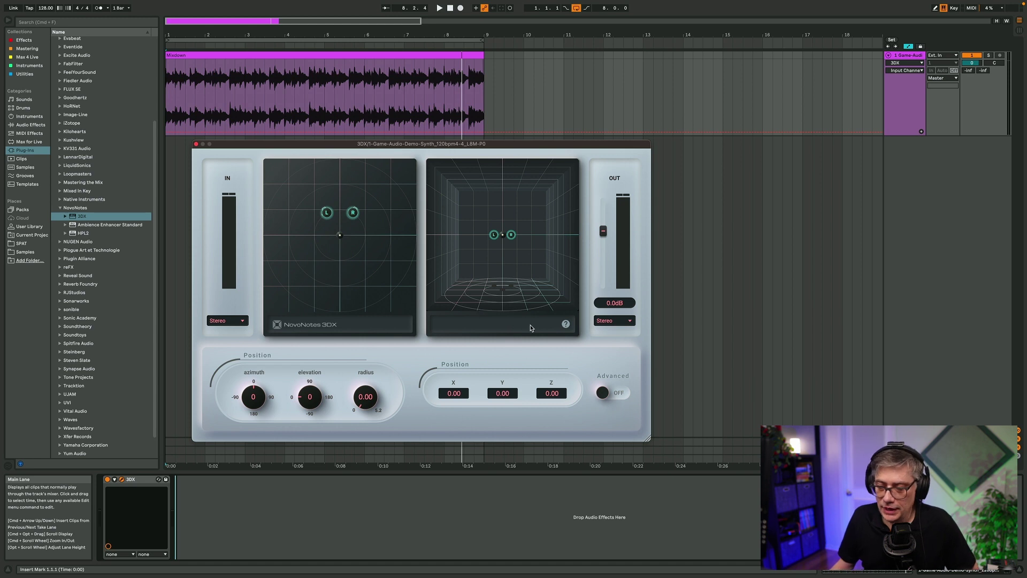
pyautogui.click(613, 322)
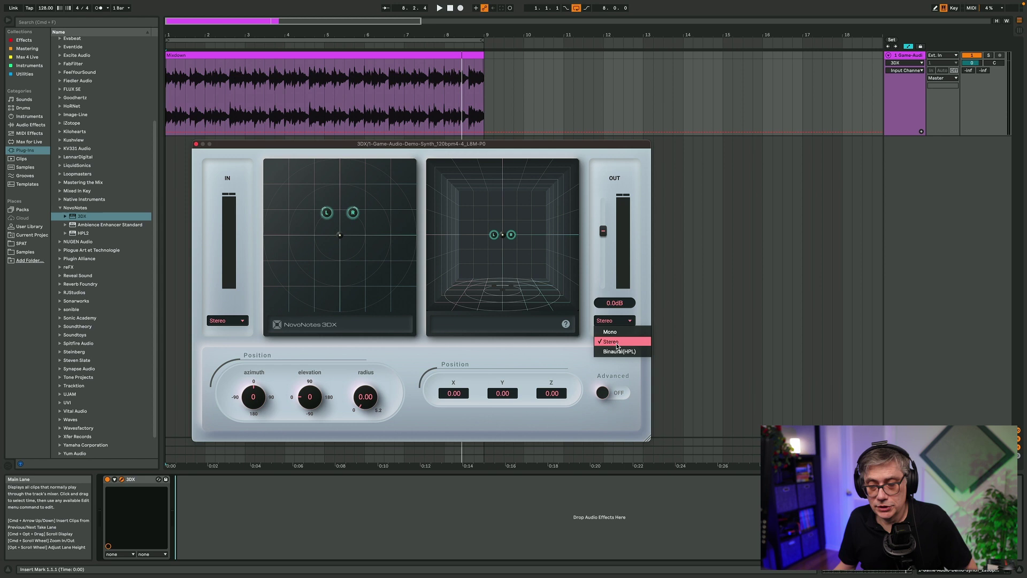
pyautogui.click(617, 345)
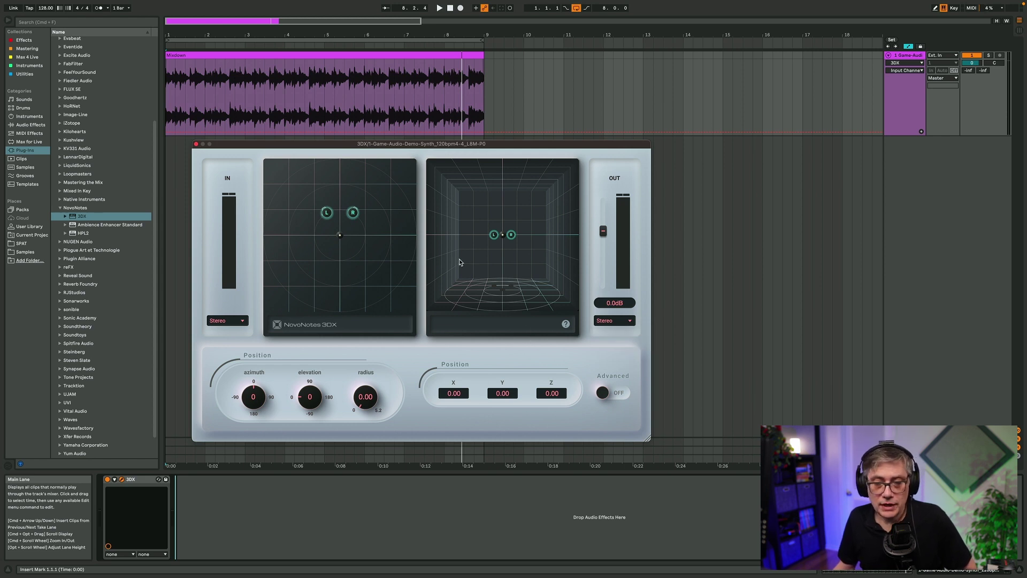
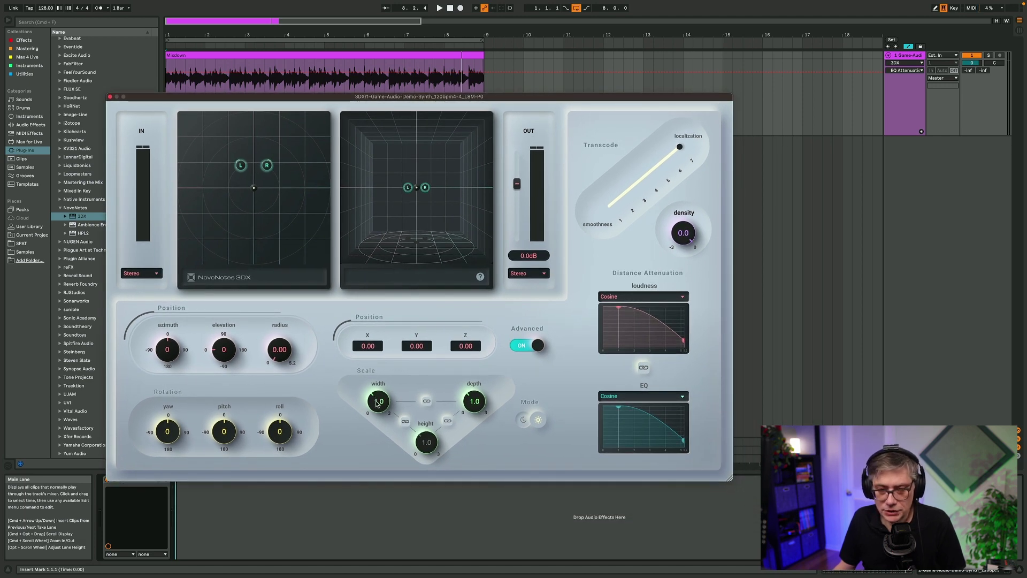
# - Try a 3DX width scale of 2.5 and a yaw rotation of about 17, and reset the yaw to 0
pyautogui.moveTo(378, 402); pyautogui.dragTo(369, 253)
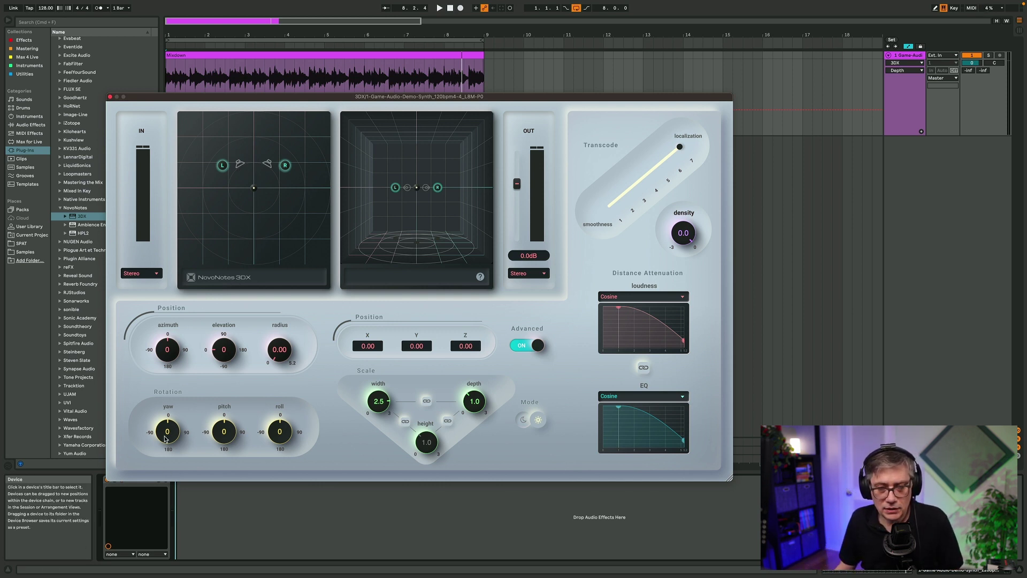
pyautogui.moveTo(167, 445); pyautogui.dragTo(166, 438)
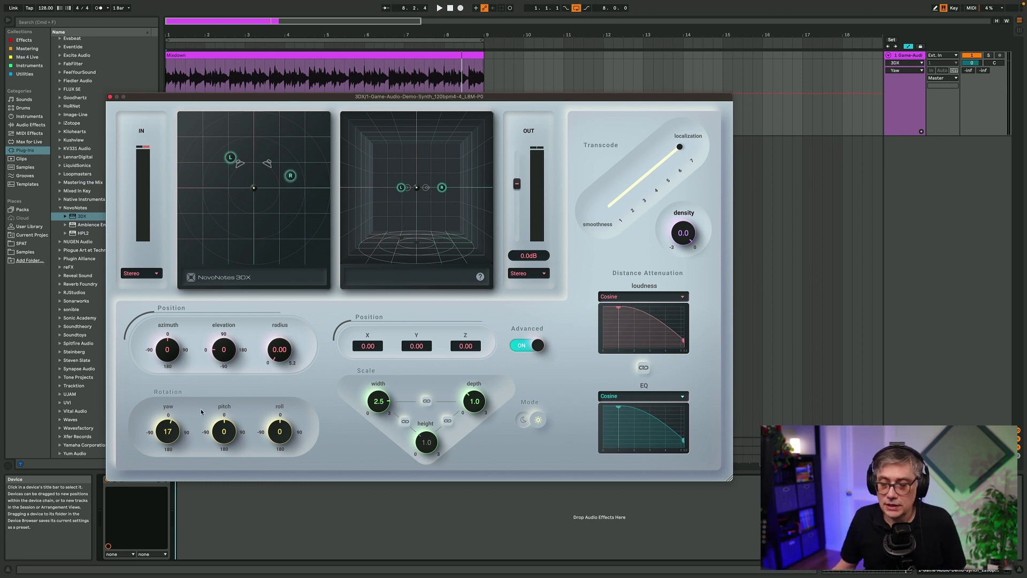
pyautogui.doubleClick(167, 432)
pyautogui.write('17')
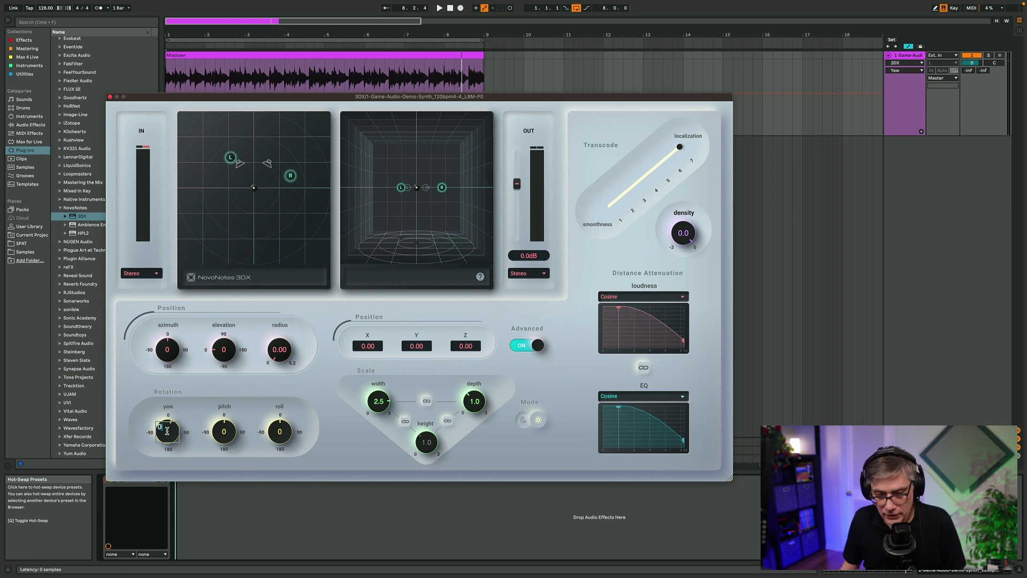
pyautogui.press('Return')
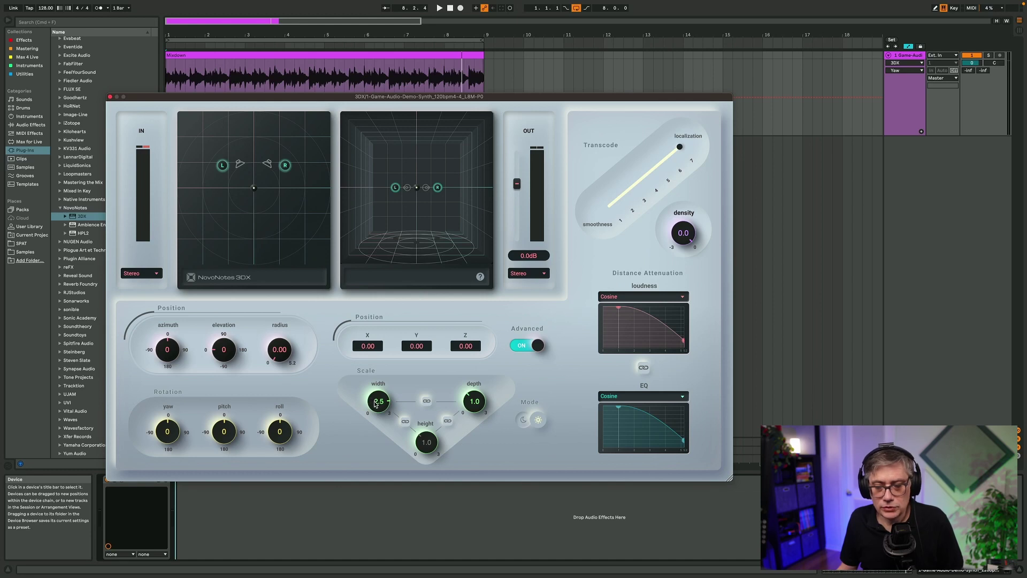
# - Set the 3DX width scale to 3.0 and move the plug-in window clear of the browser
pyautogui.moveTo(376, 404); pyautogui.dragTo(384, 383)
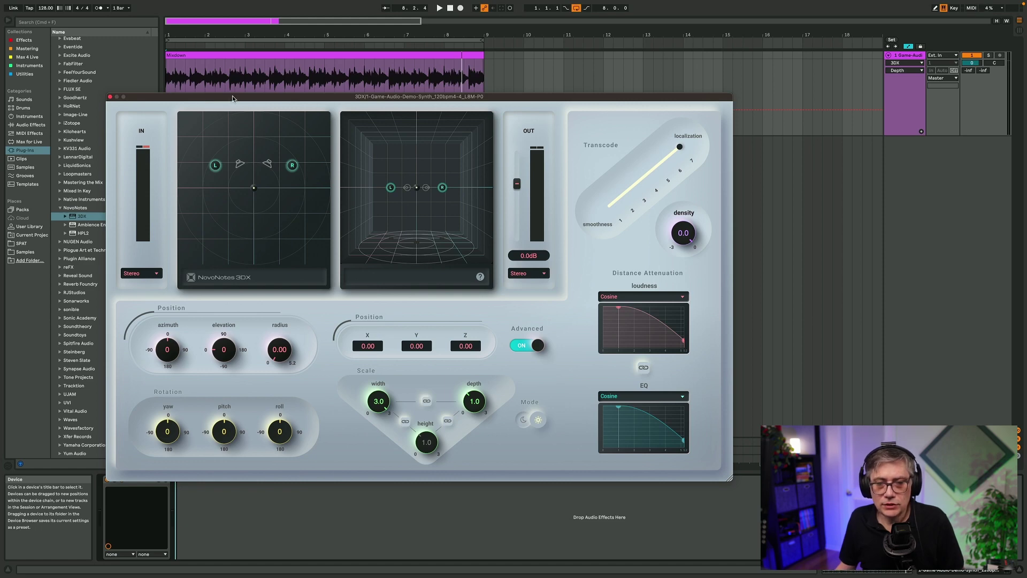
pyautogui.moveTo(233, 98); pyautogui.dragTo(348, 66)
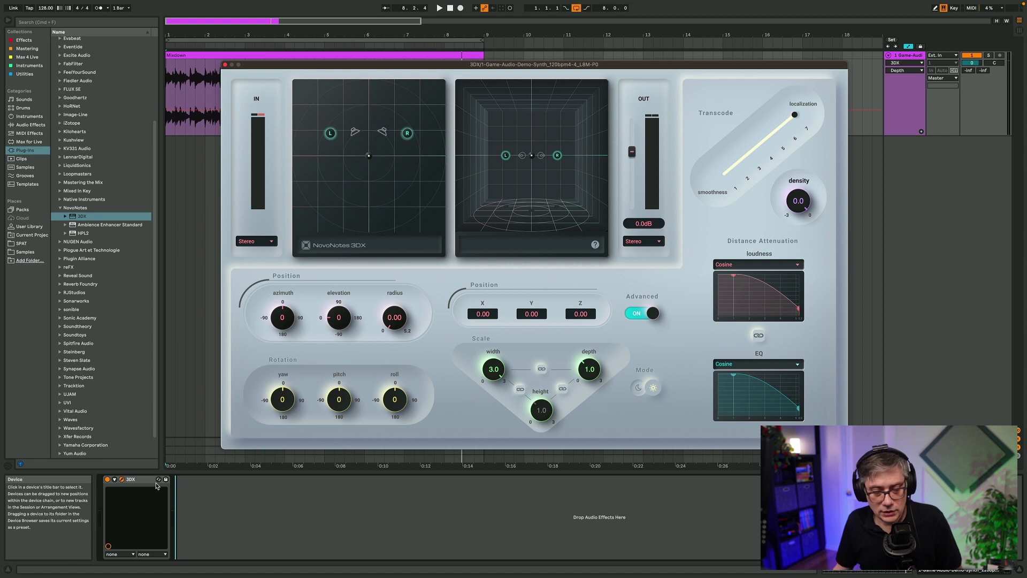
# - Group the 3DX device into an Audio Effect Rack and set its chain volume to 6.0 dB
pyautogui.click(138, 484)
pyautogui.rightClick(138, 484)
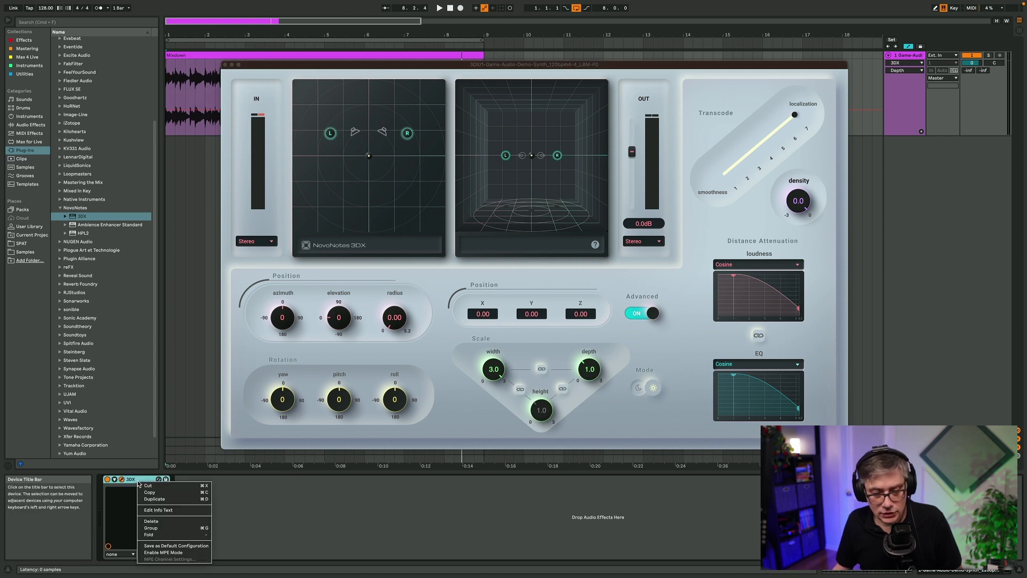
pyautogui.click(151, 528)
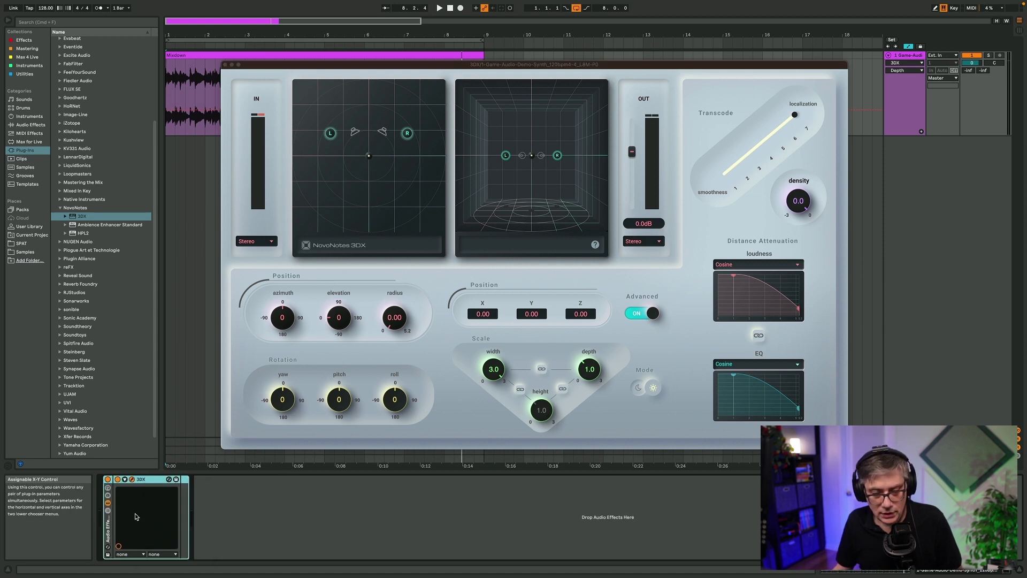
pyautogui.click(108, 511)
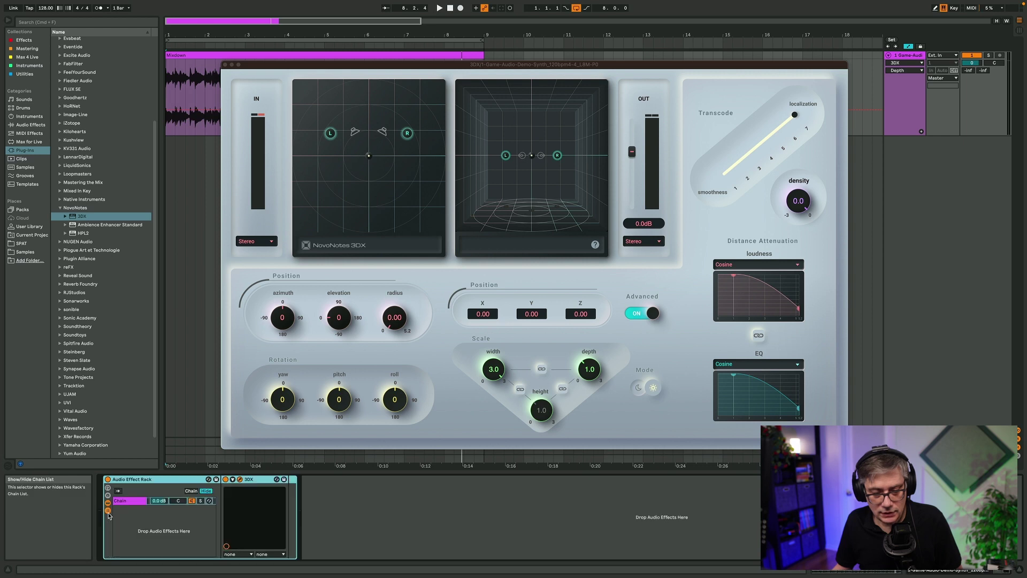
pyautogui.click(159, 503)
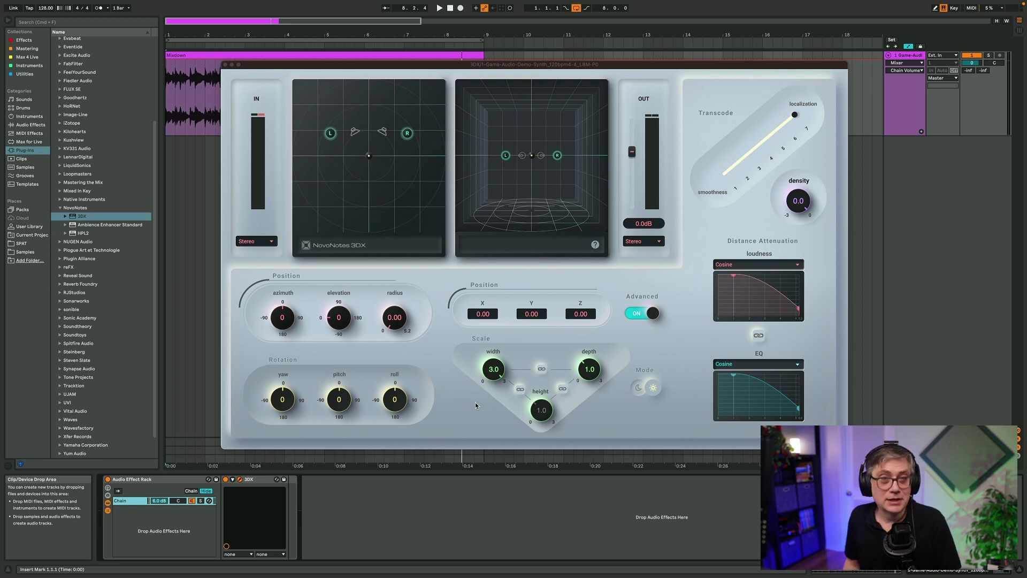
# - Play the mixdown and switch the Audio Effect Rack off and on to compare the dry and processed sound
pyautogui.press('space')
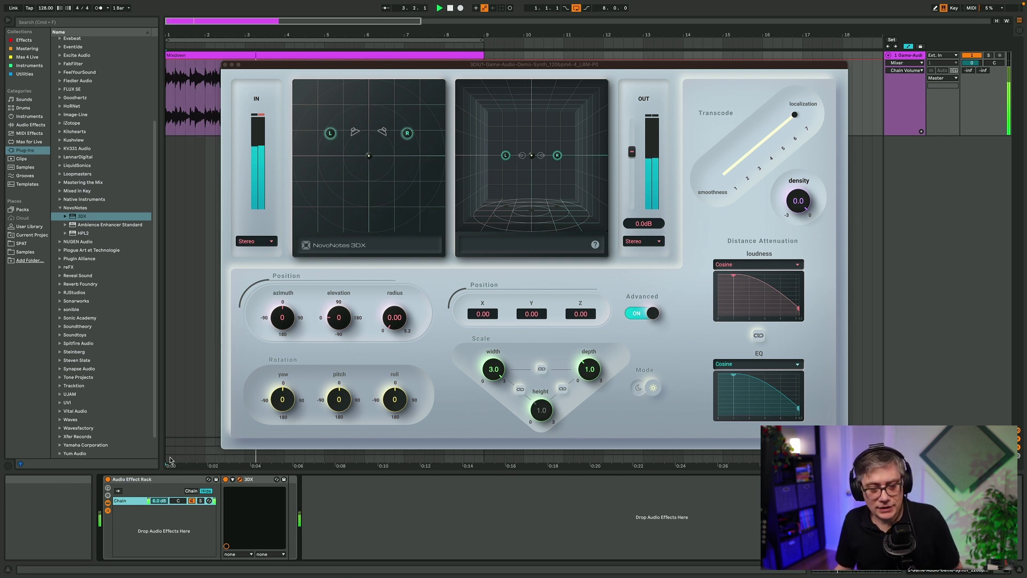
pyautogui.click(108, 479)
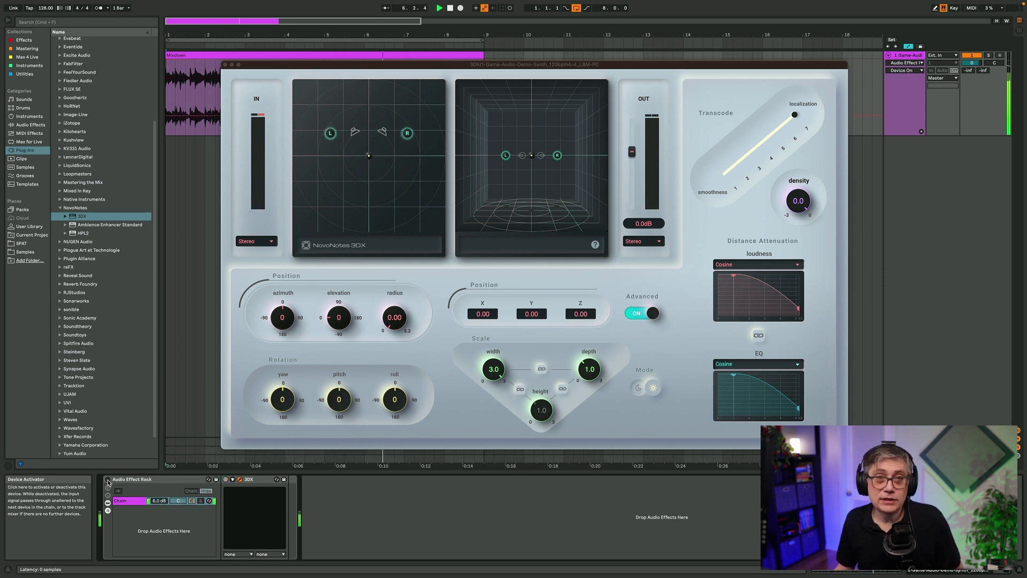
pyautogui.click(108, 480)
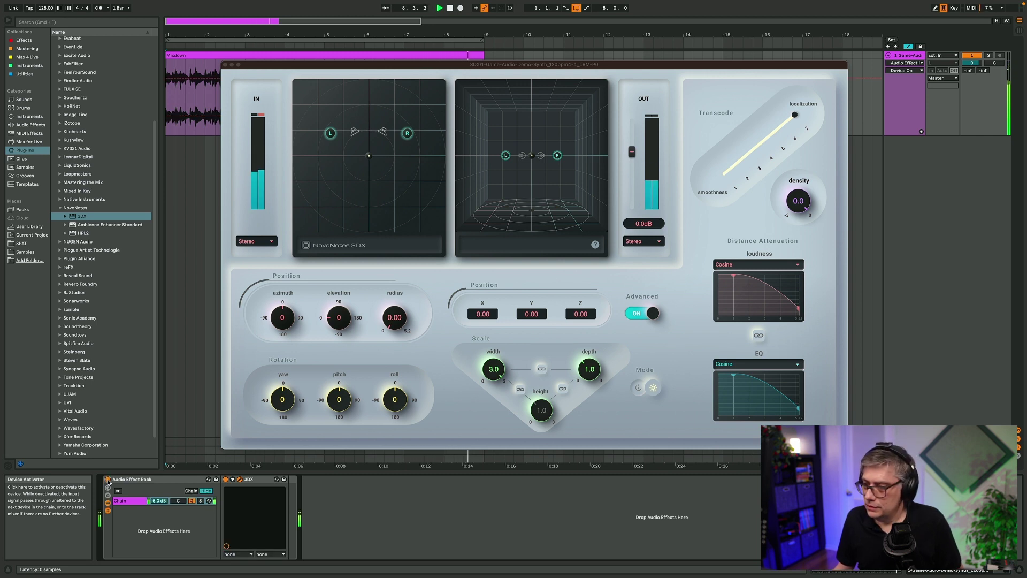
pyautogui.click(108, 480)
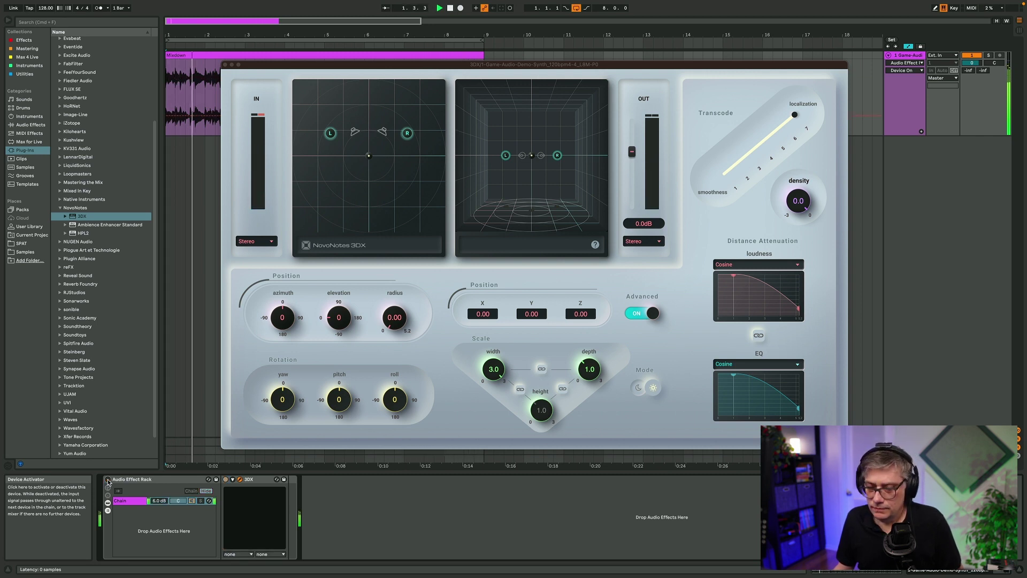
pyautogui.click(108, 480)
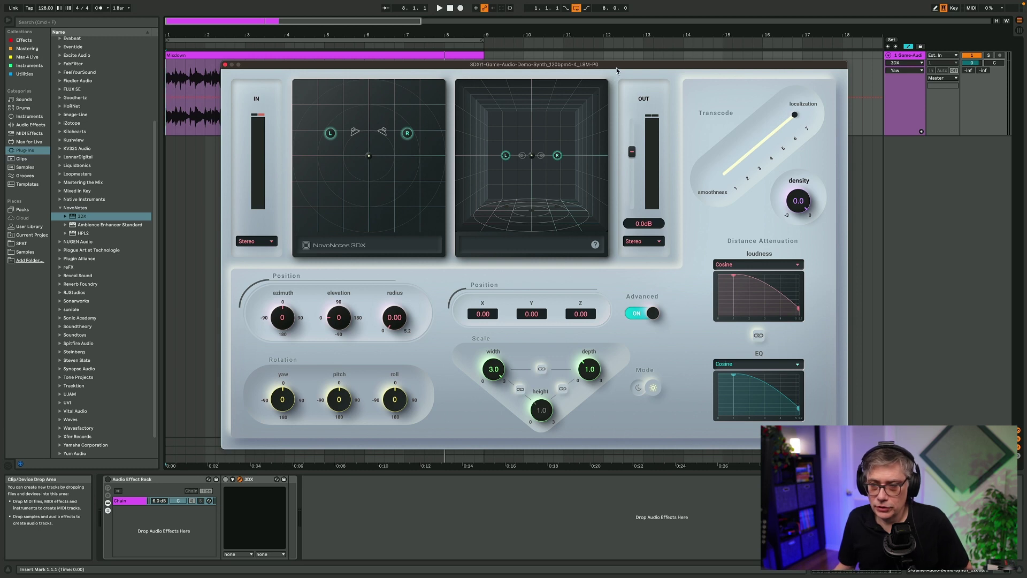
# - Reactivate the Audio Effect Rack and play the mixdown while adjusting the 3DX yaw rotation
pyautogui.moveTo(616, 70); pyautogui.dragTo(560, 63)
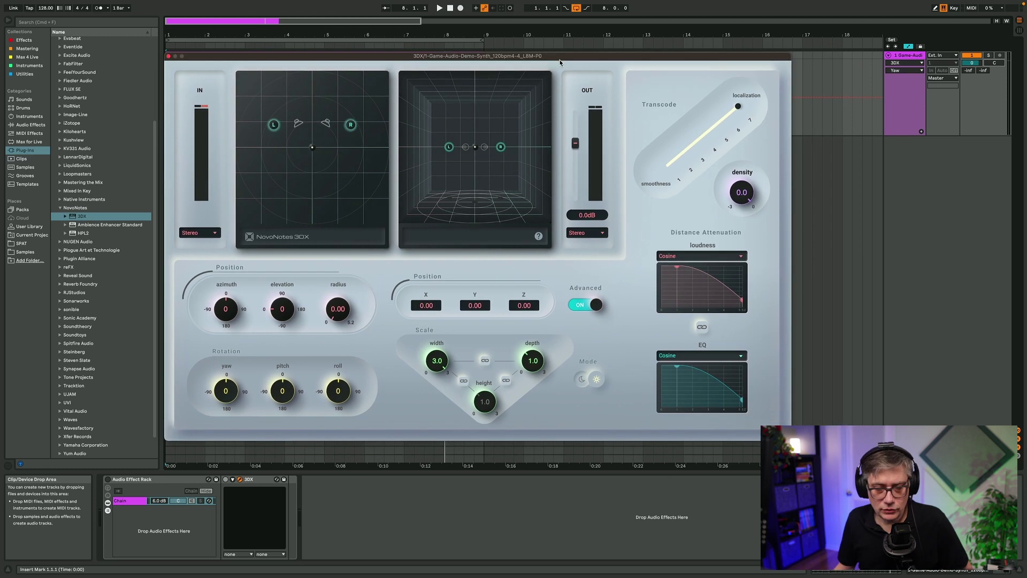
pyautogui.click(108, 479)
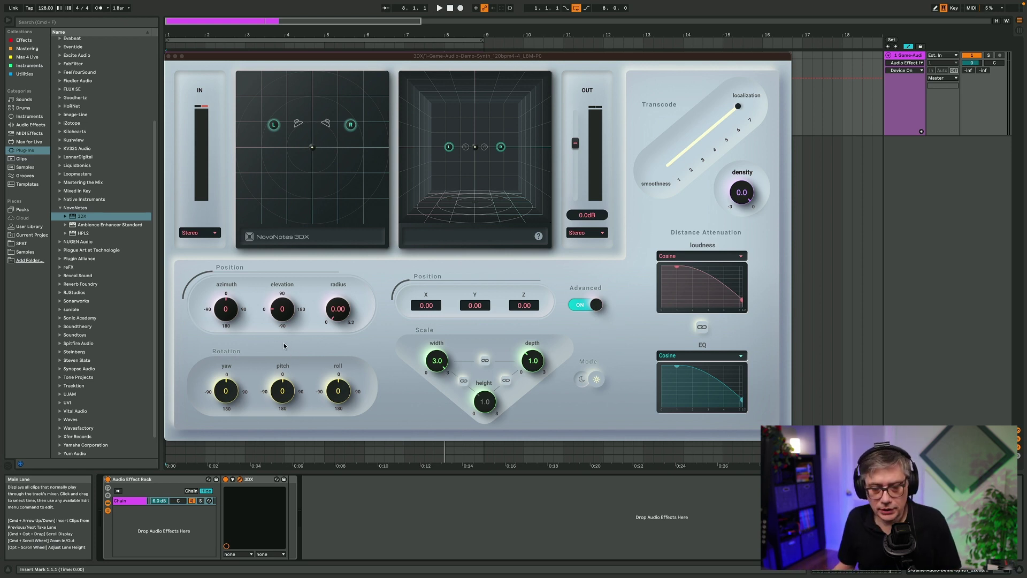
pyautogui.press('space')
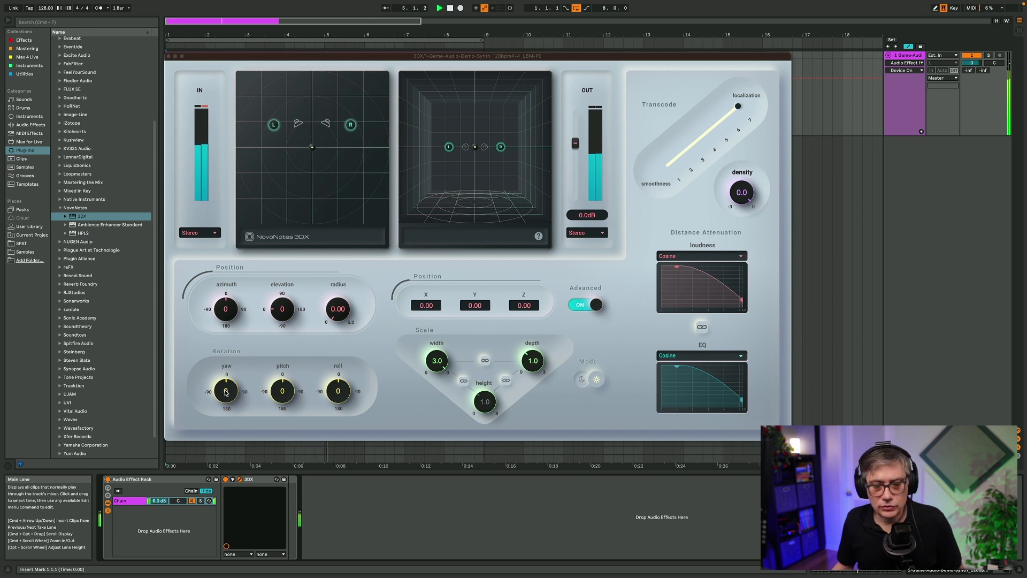
pyautogui.moveTo(226, 393)
pyautogui.mouseDown()
pyautogui.moveTo(229, 382)
pyautogui.moveTo(220, 399)
pyautogui.moveTo(225, 390)
pyautogui.mouseUp()
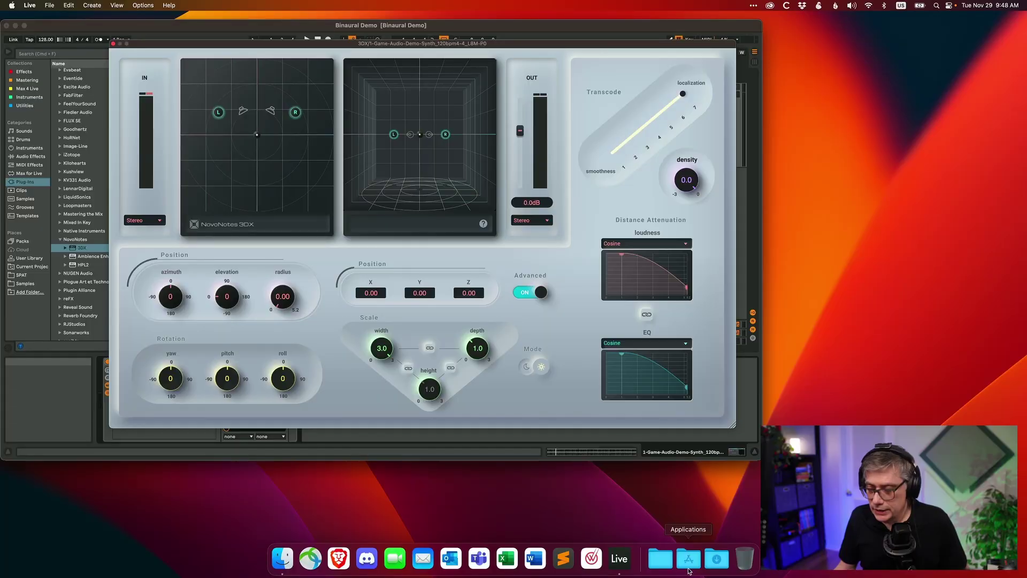
# - Open Nxosc, move its window clear of the Live set and connect it to the Nx Tracker
pyautogui.click(689, 558)
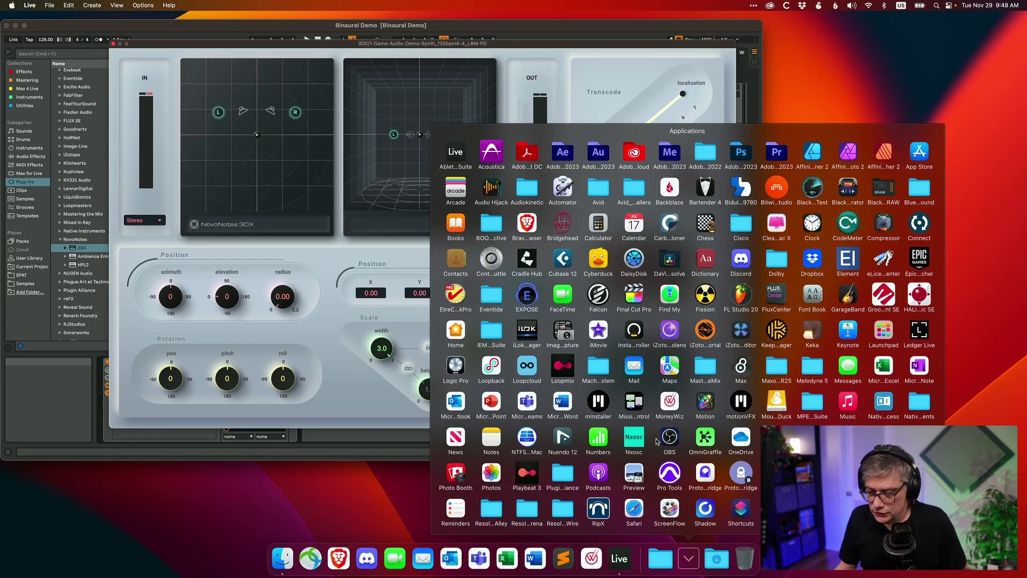
pyautogui.click(634, 440)
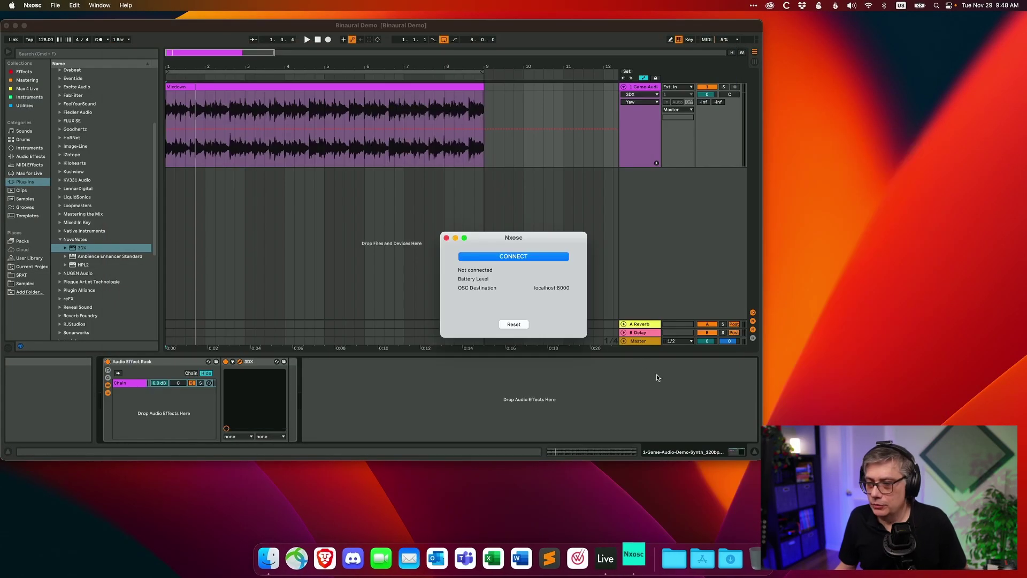
pyautogui.moveTo(518, 242); pyautogui.dragTo(885, 71)
pyautogui.click(884, 85)
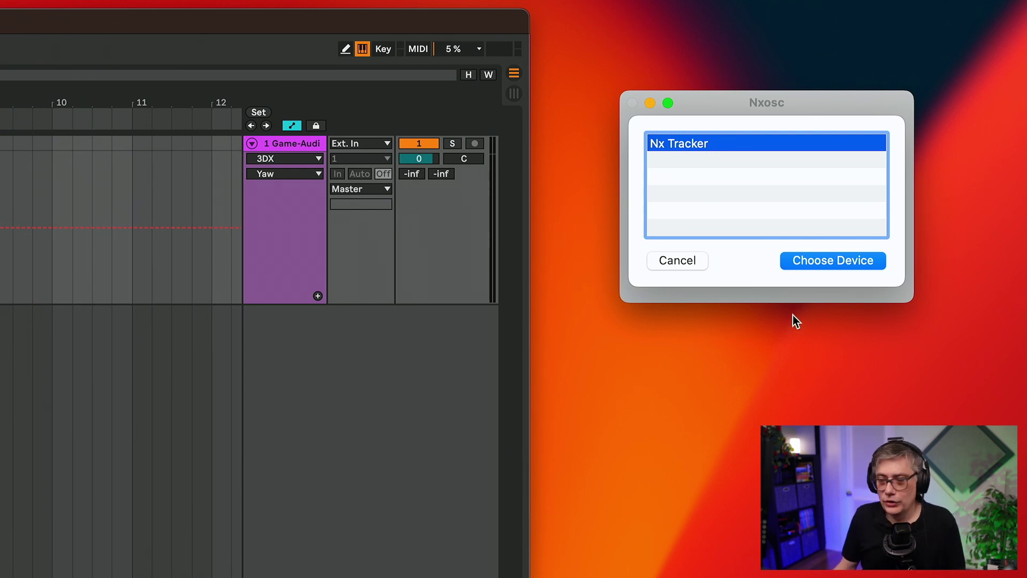
pyautogui.click(808, 261)
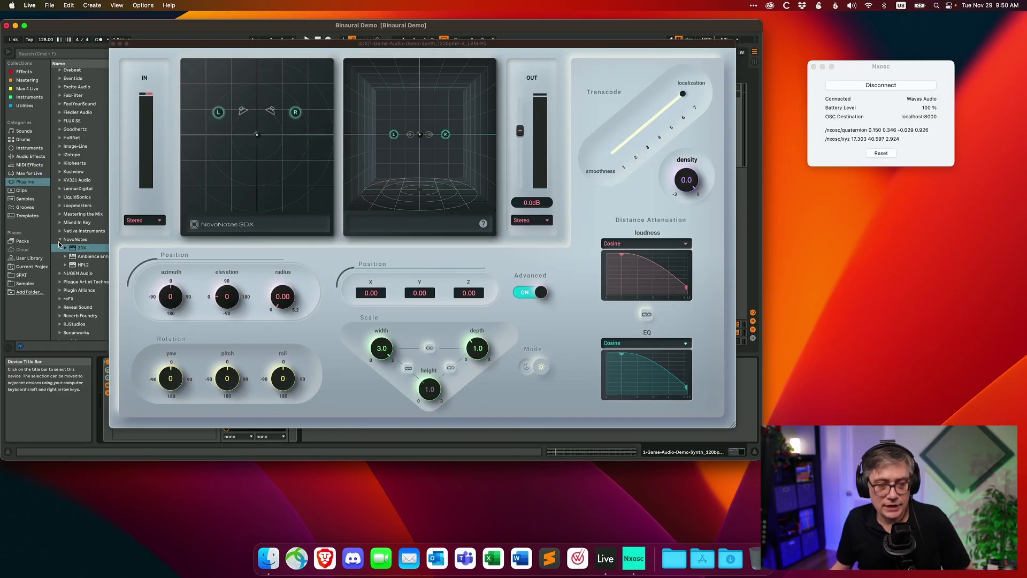
# - Return to Live, collapse the NovoNotes plug-in folder and close the 3DX window to clear the workspace
pyautogui.click(60, 239)
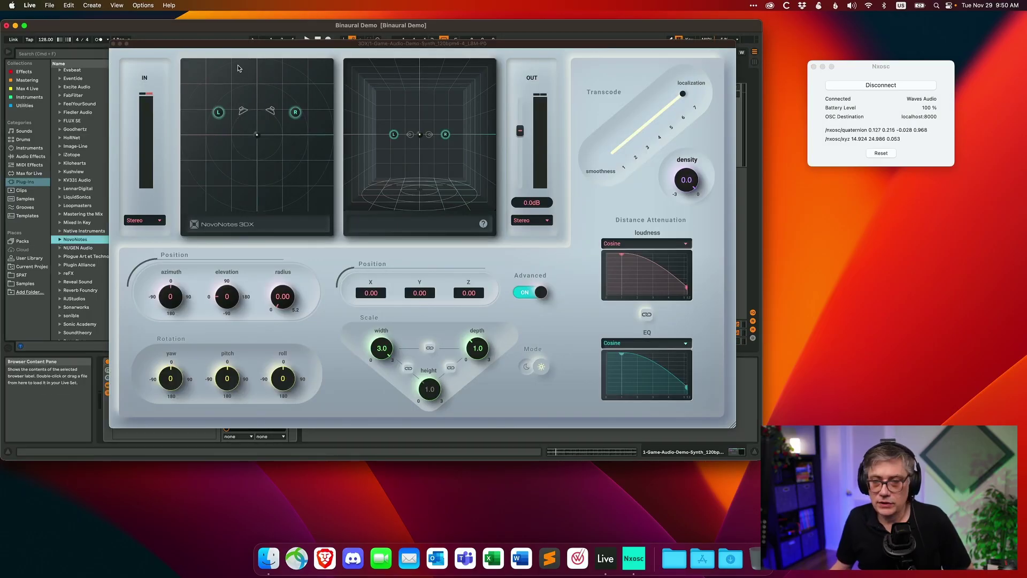
pyautogui.click(114, 43)
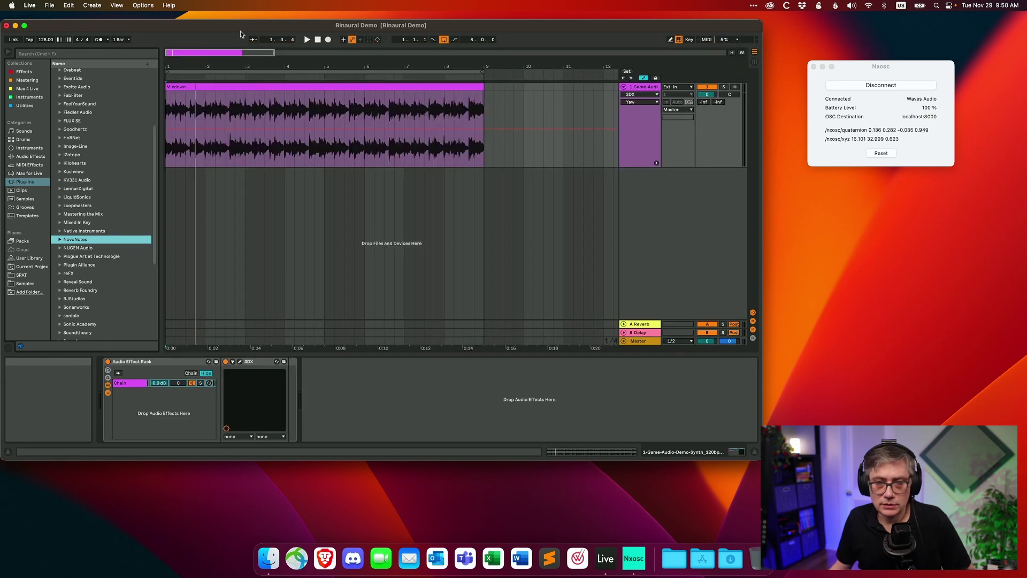
pyautogui.moveTo(240, 31); pyautogui.dragTo(269, 29)
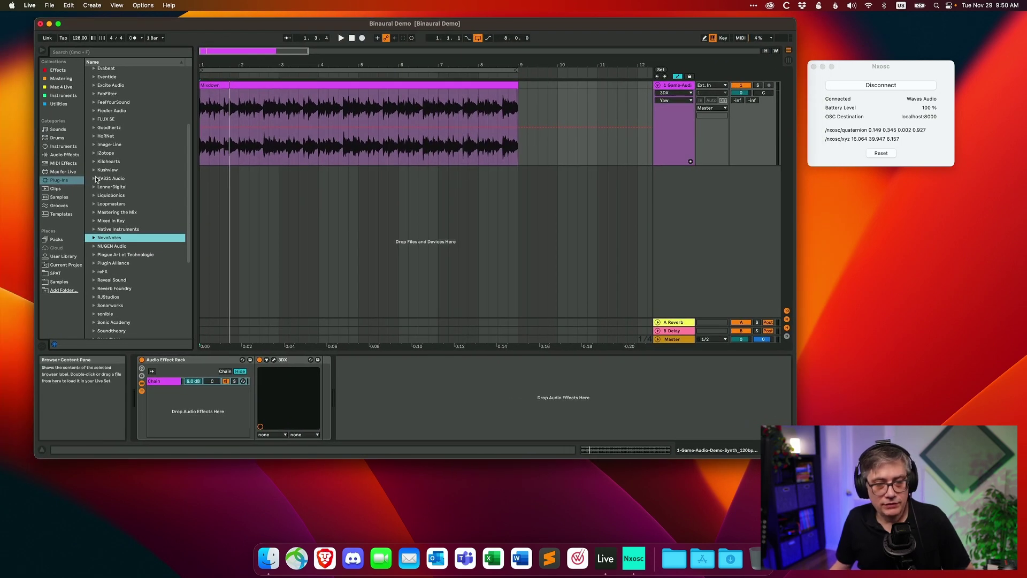
# - Add the OSC+In+v1.1 device from the User Library's OSC Input Device pack ahead of the Audio Effect Rack
pyautogui.click(64, 257)
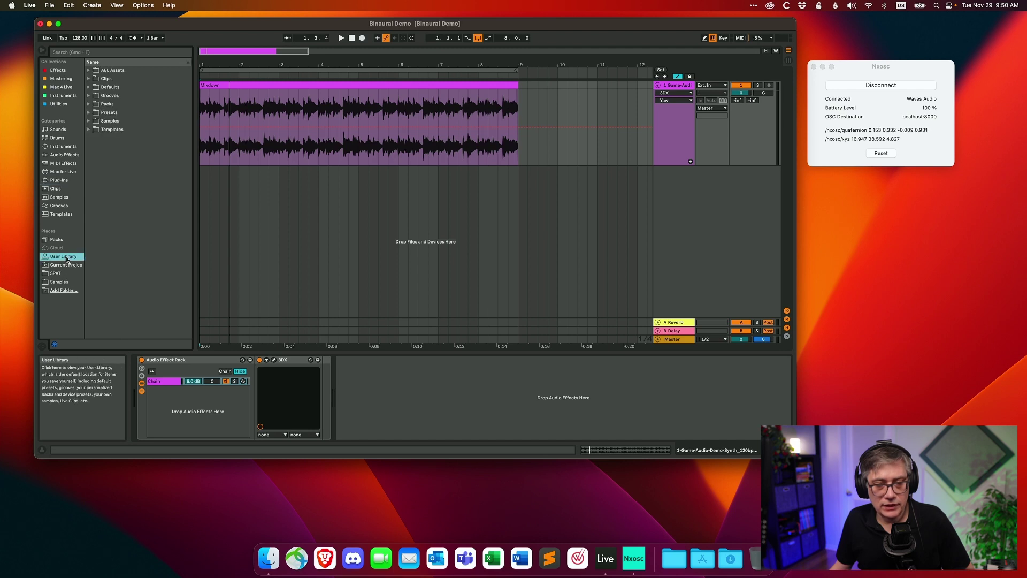
pyautogui.click(94, 107)
pyautogui.click(88, 105)
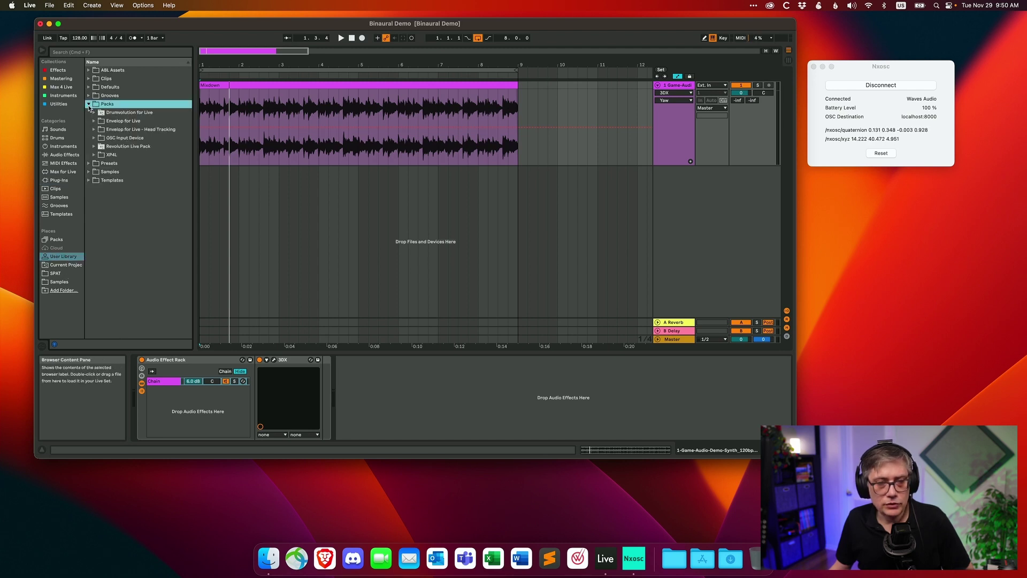
pyautogui.click(94, 139)
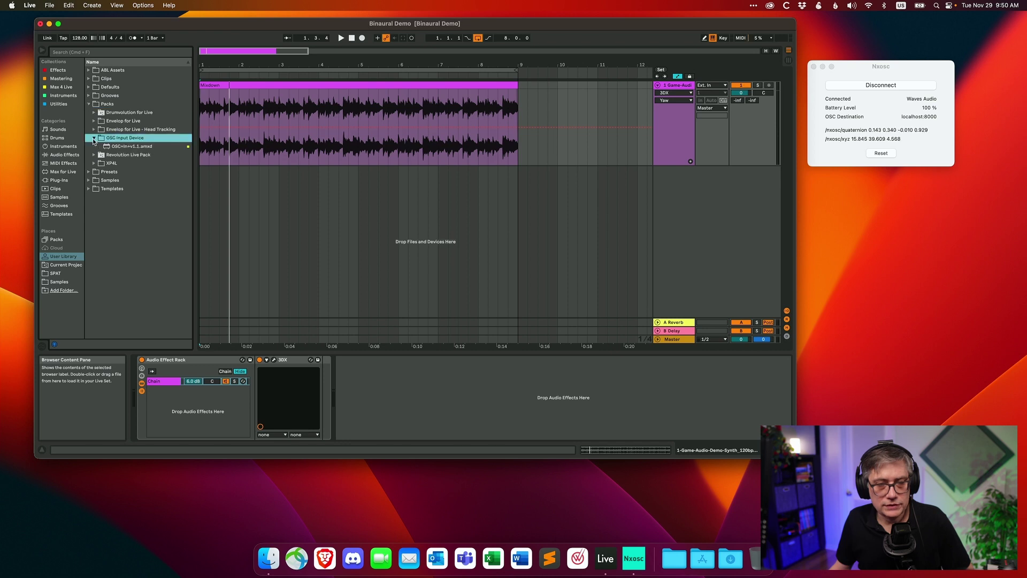
pyautogui.click(137, 147)
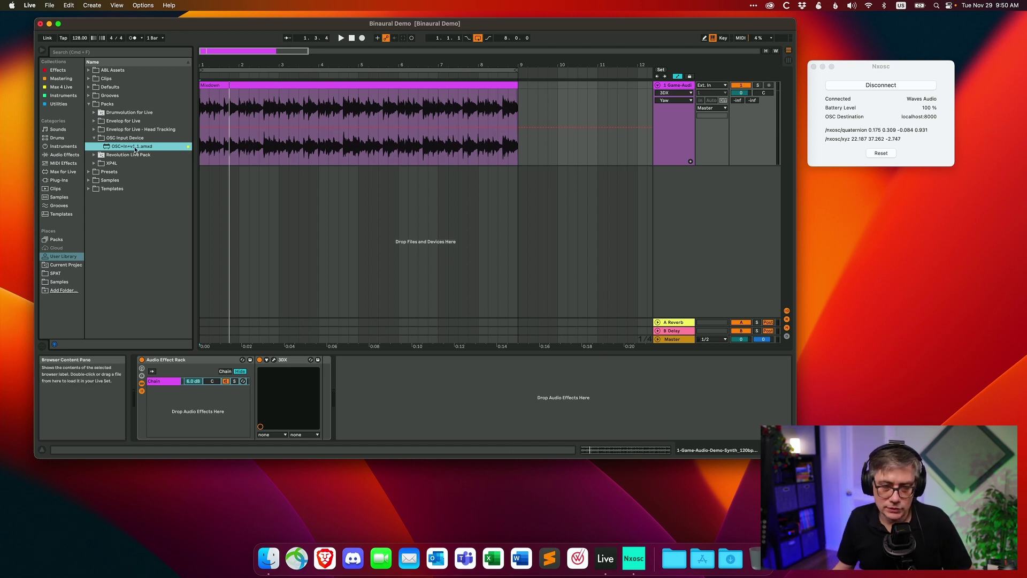
pyautogui.moveTo(134, 149); pyautogui.dragTo(138, 396)
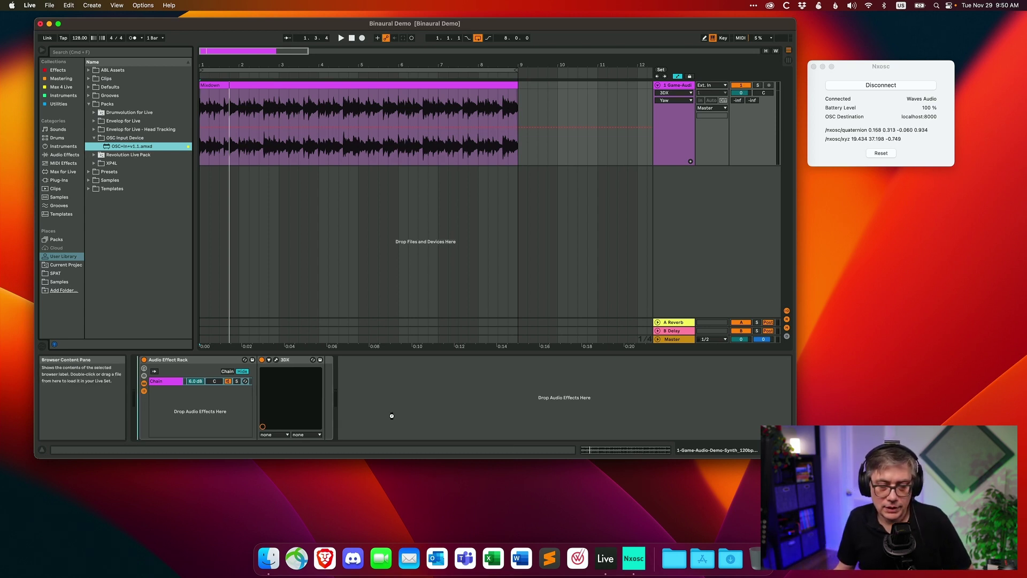
pyautogui.moveTo(392, 416); pyautogui.dragTo(395, 417)
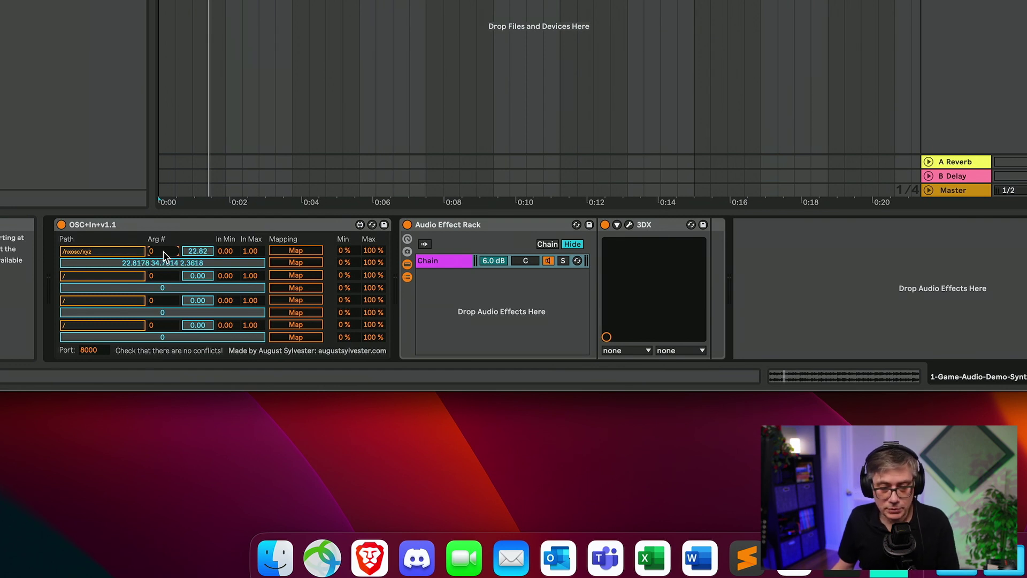
# - Set the /nxosc/xyz row of the OSC device to argument 1 with an input range of -180 to 180
pyautogui.moveTo(164, 256); pyautogui.dragTo(164, 250)
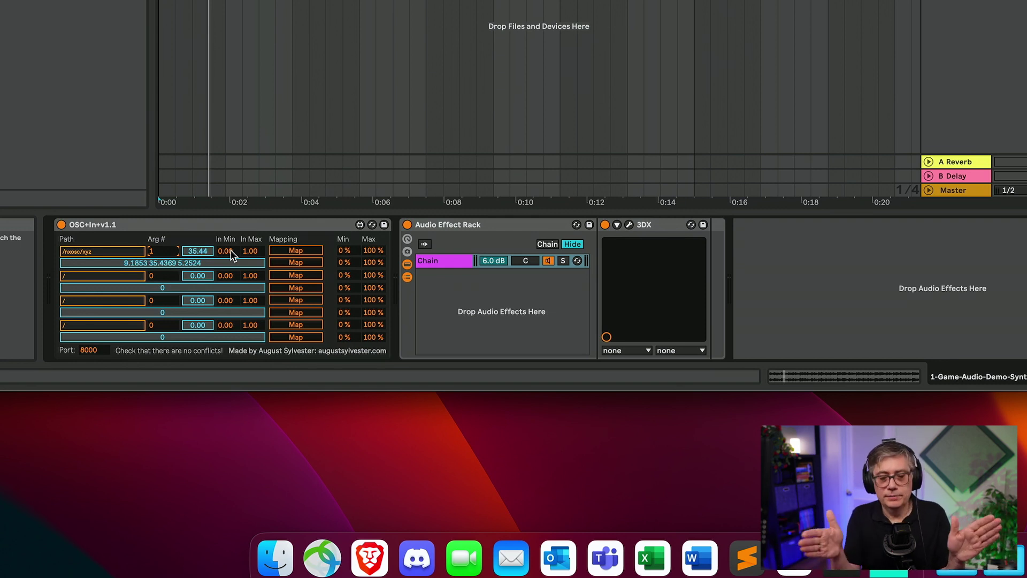
pyautogui.click(229, 251)
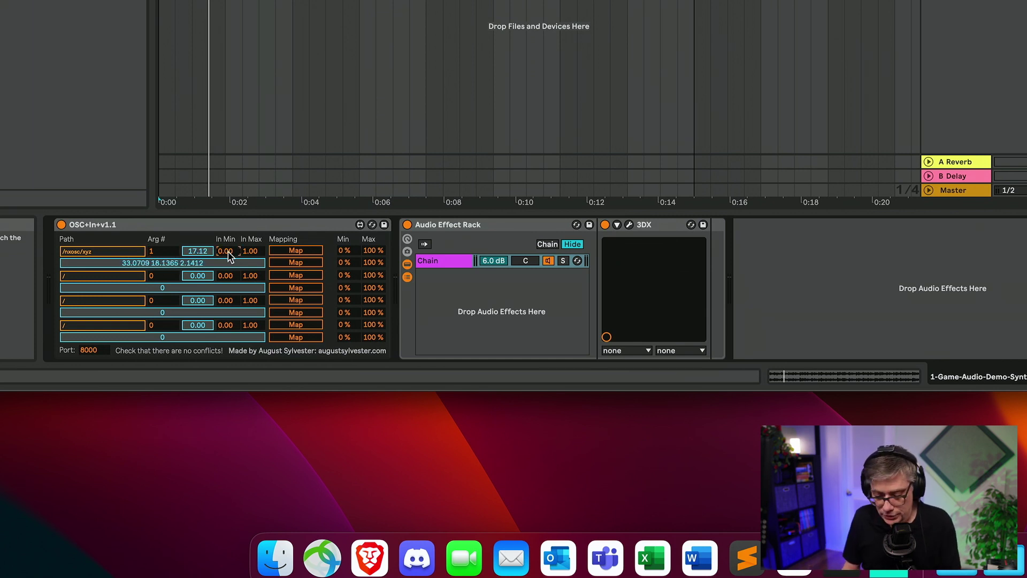
pyautogui.write('-180')
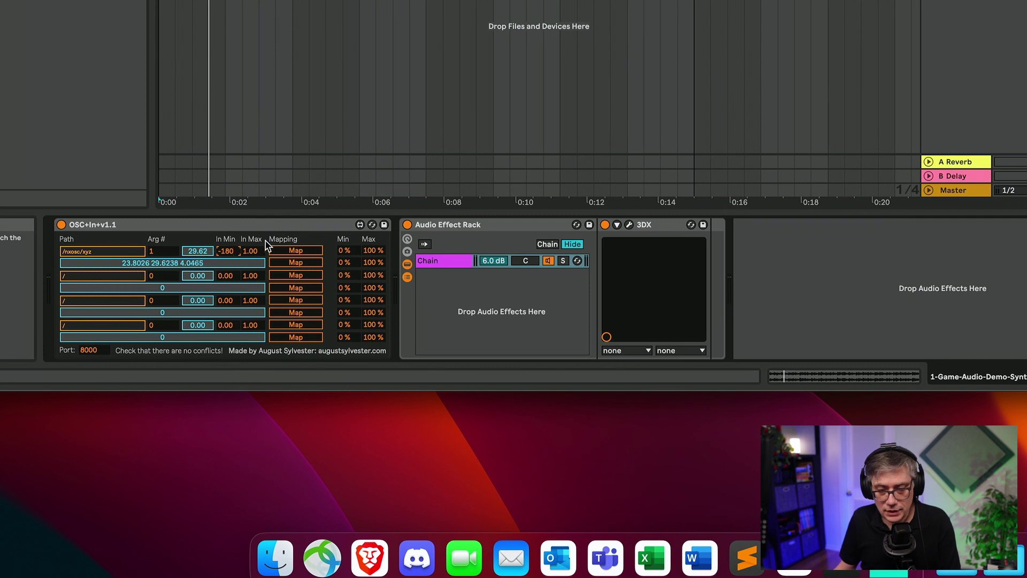
pyautogui.write('180')
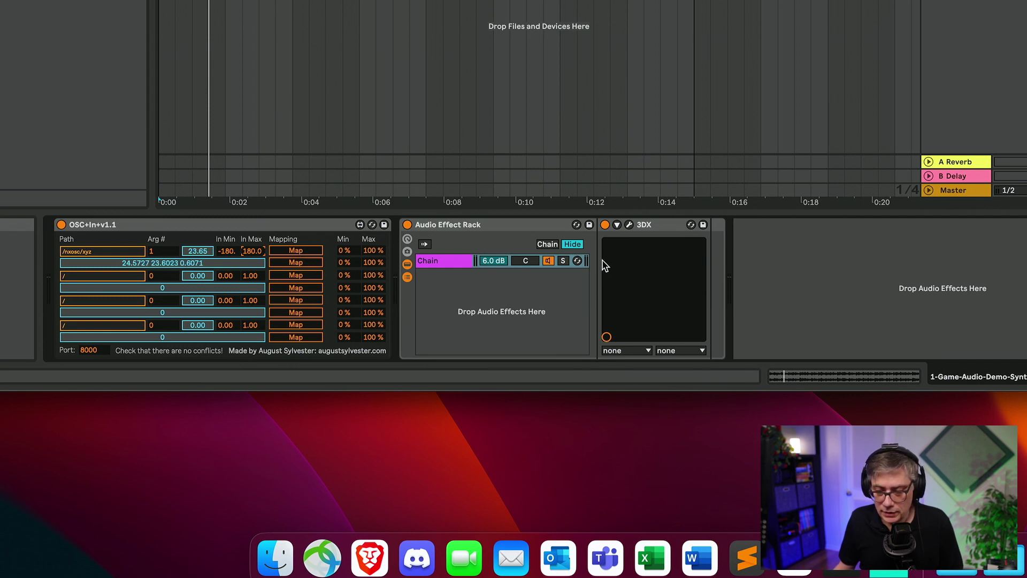
# - Show the 3DX device's parameters and map the OSC device's first row to Yaw
pyautogui.click(617, 225)
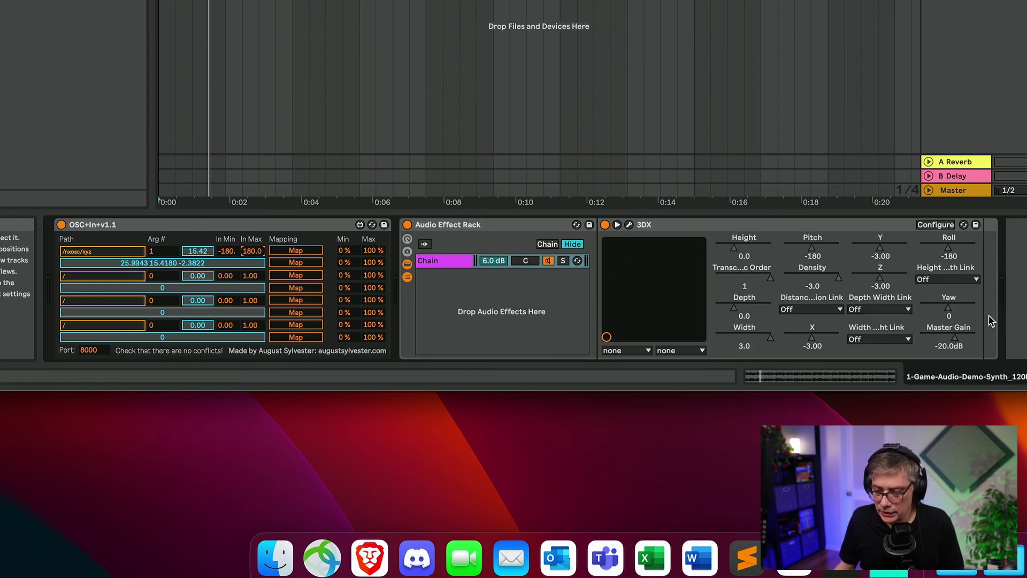
pyautogui.click(301, 254)
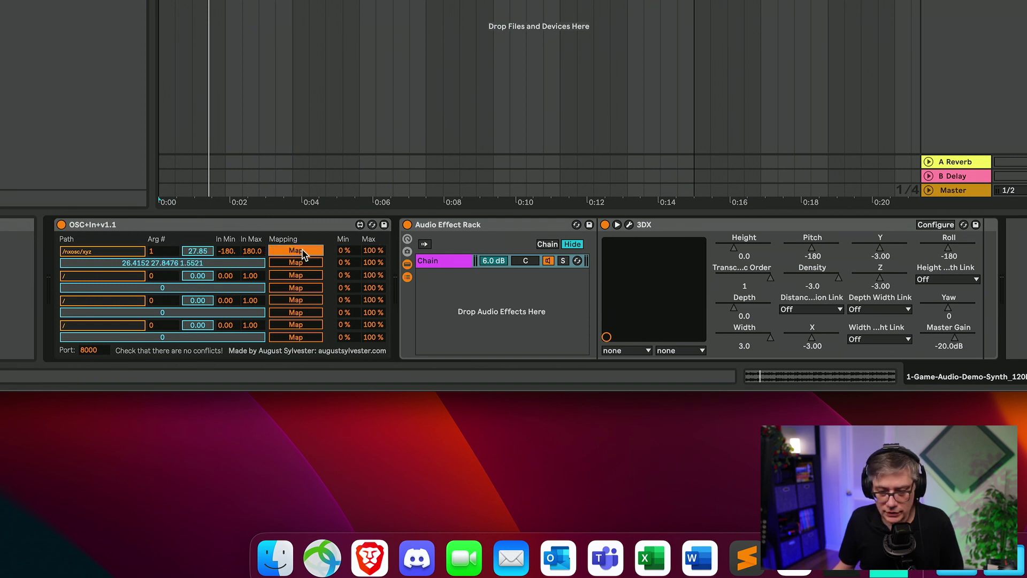
pyautogui.click(950, 298)
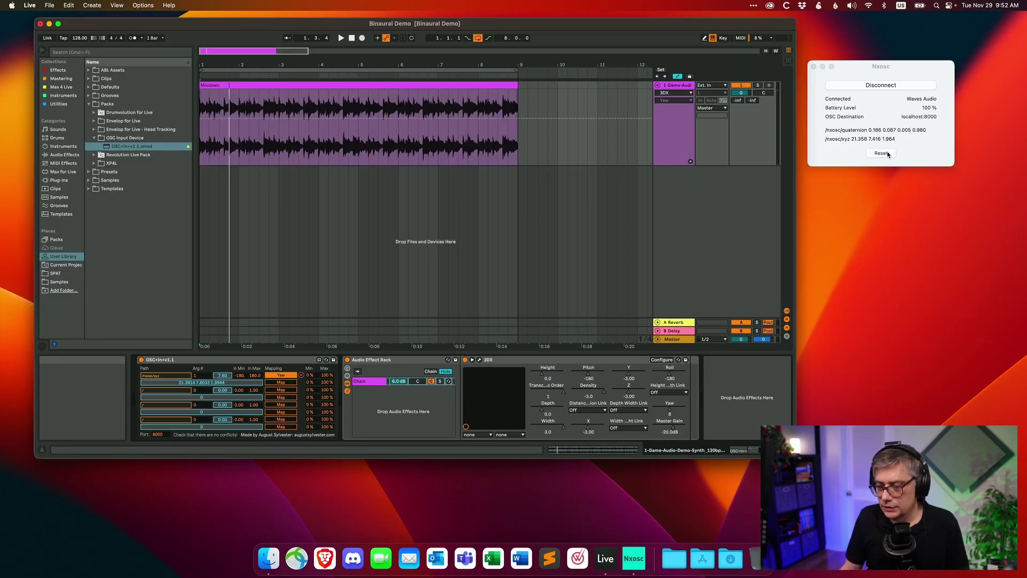
# - Reset the tracker orientation in Nxosc, then test the head-tracked yaw in Live through the 3DX display and mixdown playback
pyautogui.click(888, 154)
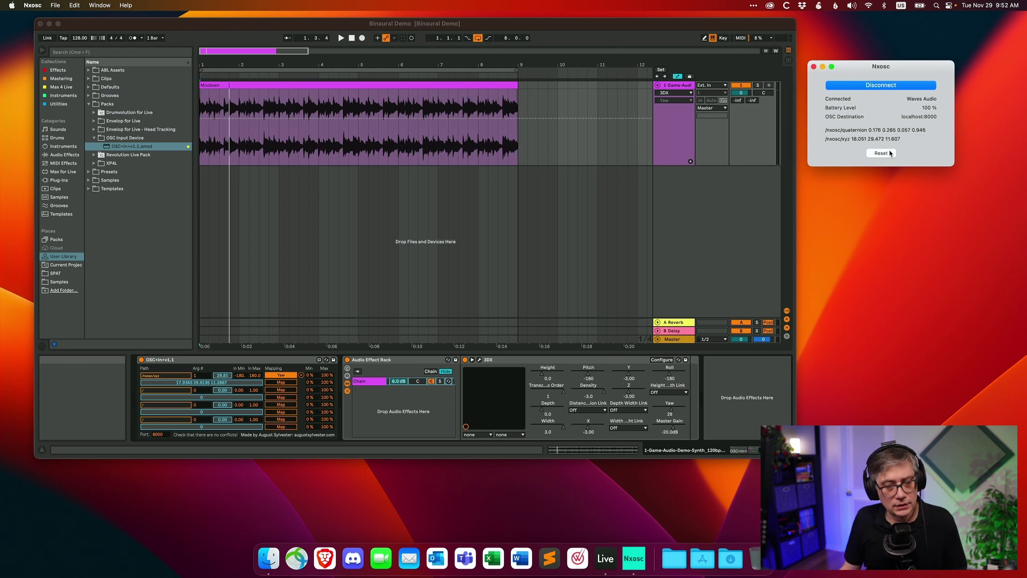
pyautogui.click(480, 362)
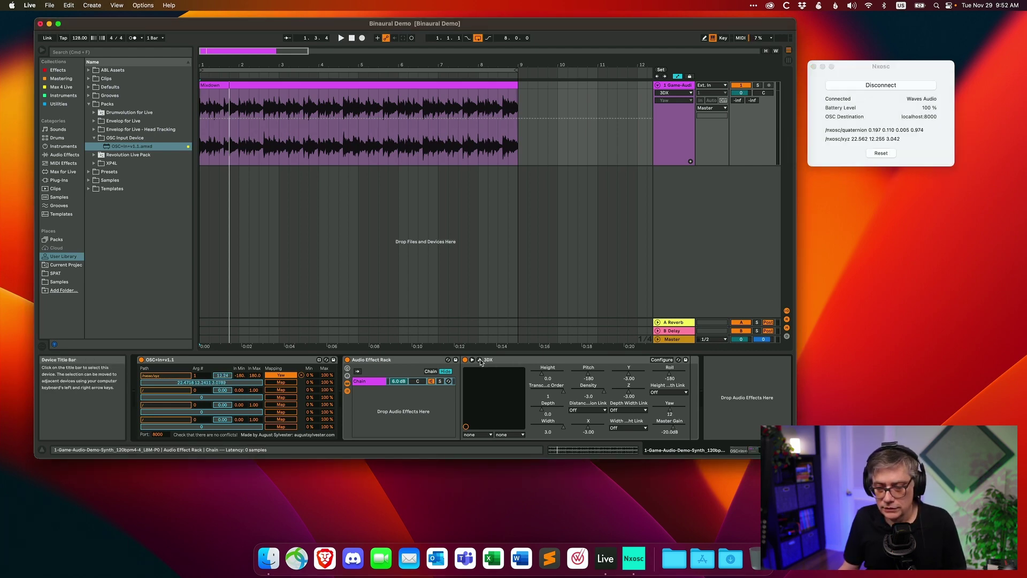
pyautogui.click(480, 361)
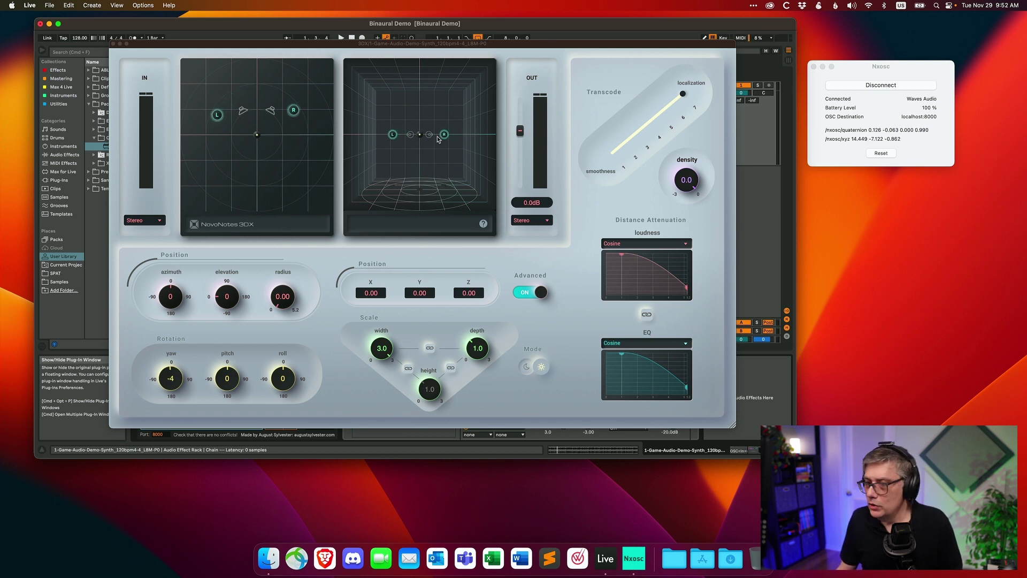
pyautogui.click(114, 43)
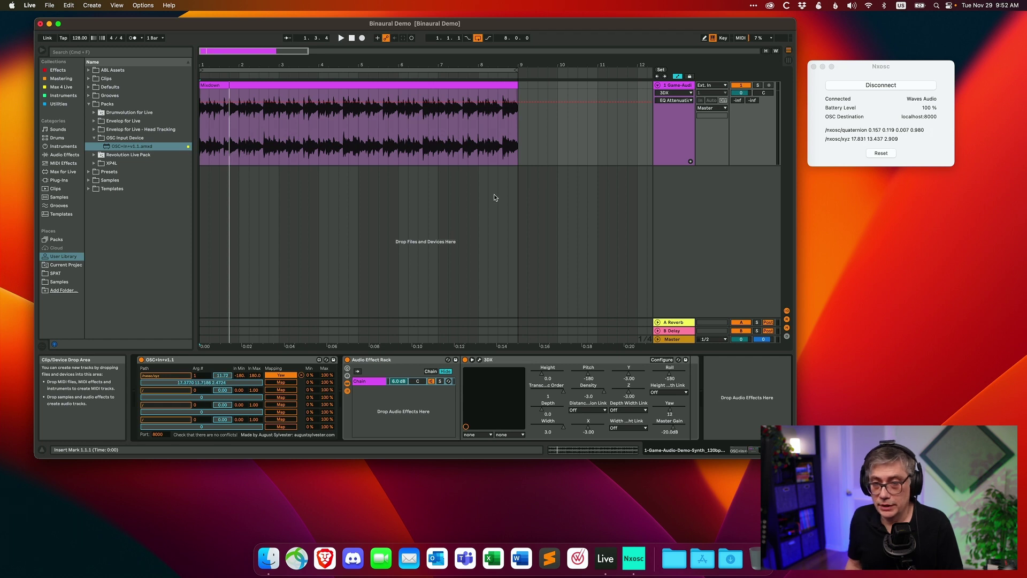
pyautogui.press('space')
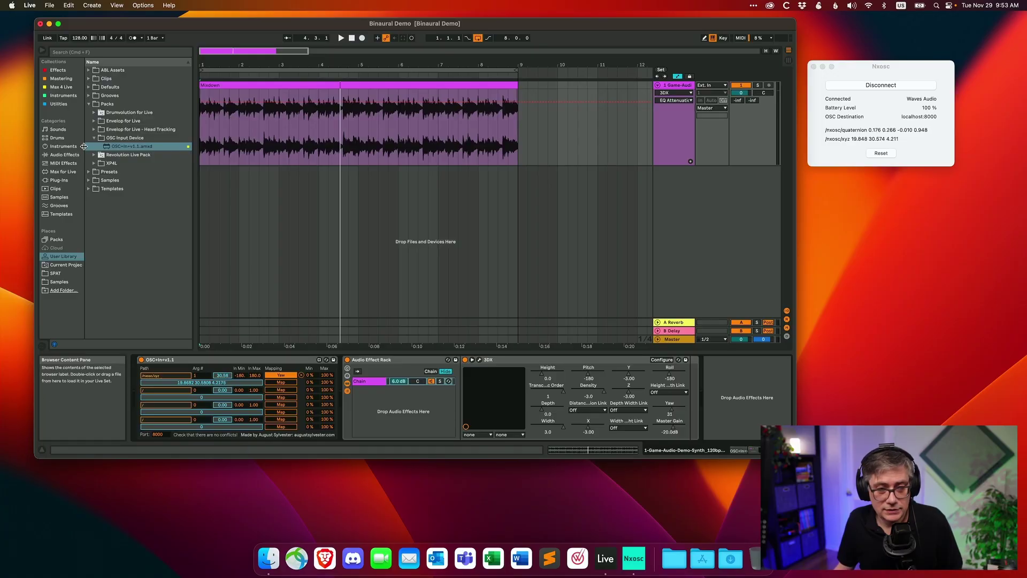
# - Add Steven Slate's VSX plug-in after the Audio Effect Rack and move its window further into the arrangement area
pyautogui.click(60, 181)
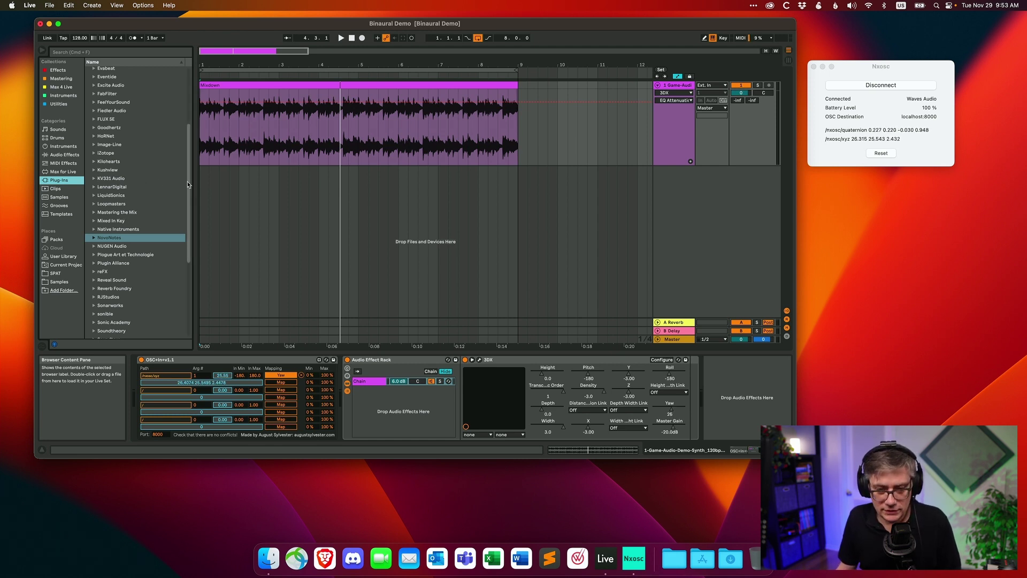
pyautogui.moveTo(187, 181); pyautogui.dragTo(187, 244)
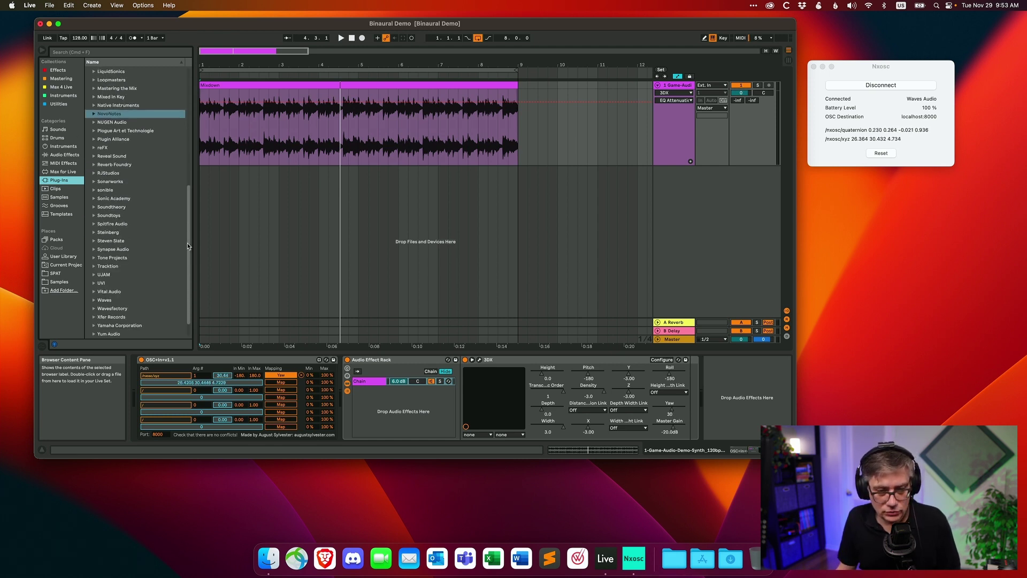
pyautogui.click(94, 242)
pyautogui.moveTo(126, 251); pyautogui.dragTo(742, 386)
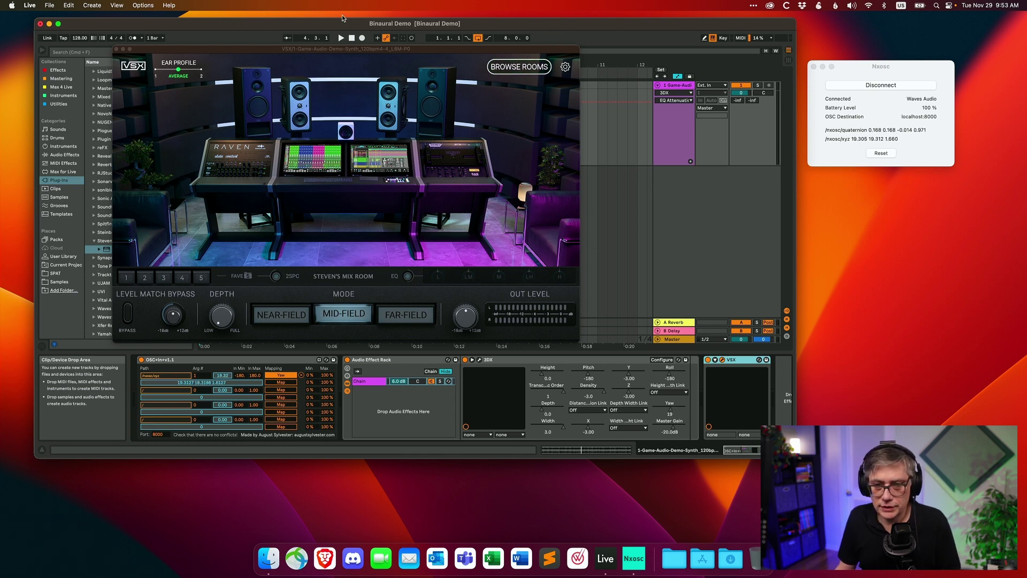
pyautogui.moveTo(274, 53); pyautogui.dragTo(374, 110)
# - Play the mixdown and load the Archon Studio room in VSX with Mid-Field monitoring
pyautogui.press('space')
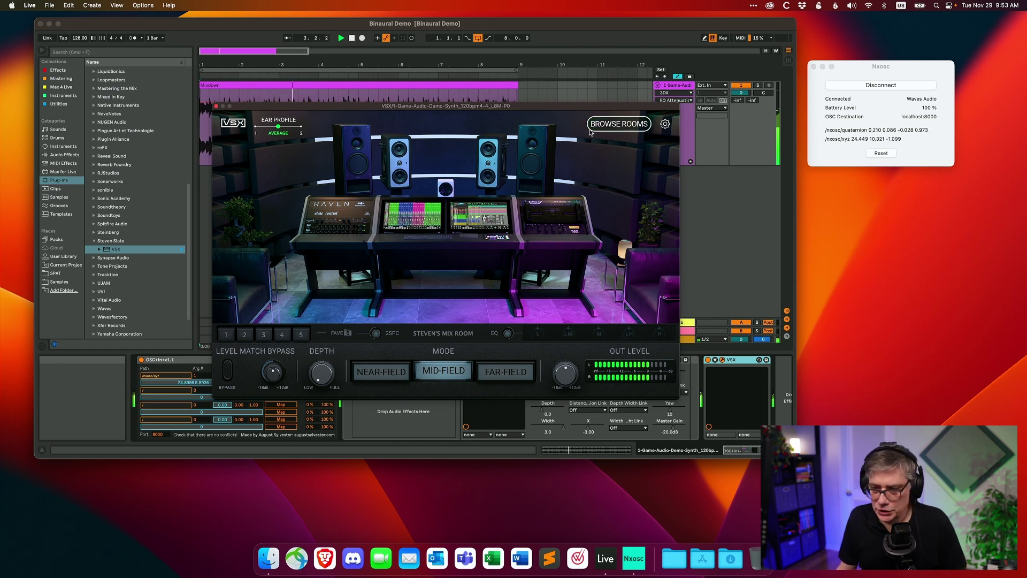
pyautogui.click(611, 127)
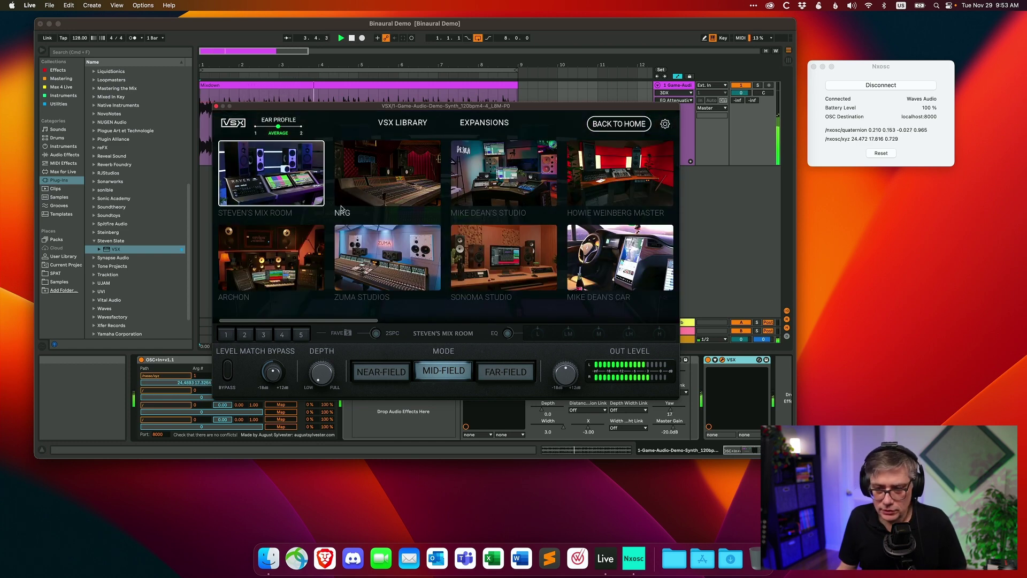
pyautogui.click(298, 247)
pyautogui.click(451, 380)
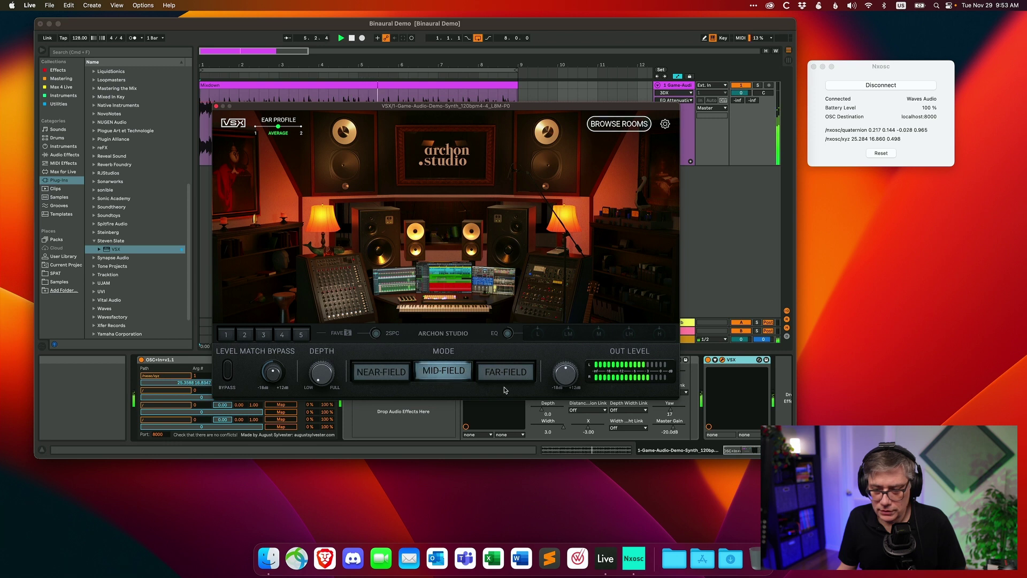